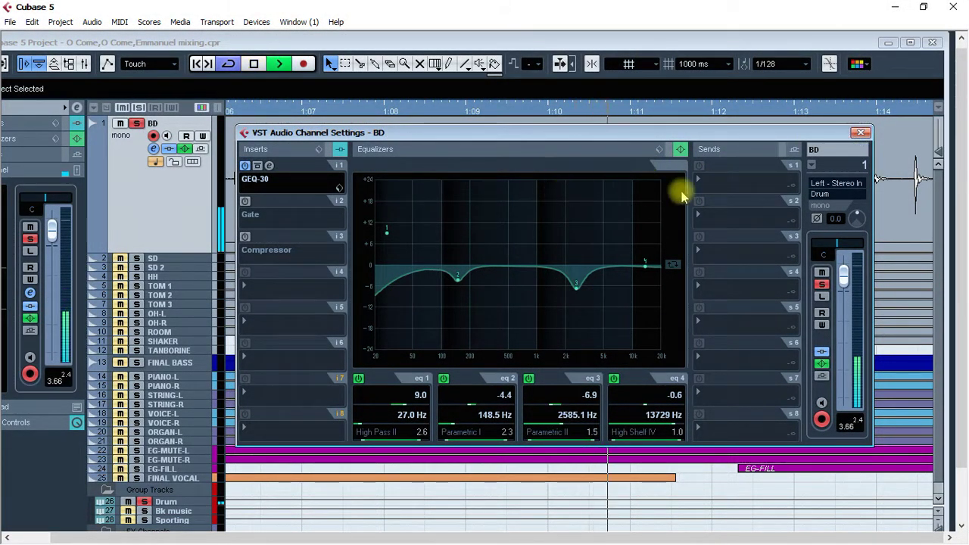
Close the BD channel settings, switch solo from the BD track to SD, and show SD's channel settings.
{"action": "left_click", "coordinate": [860, 134]}
{"action": "left_click", "coordinate": [136, 122]}
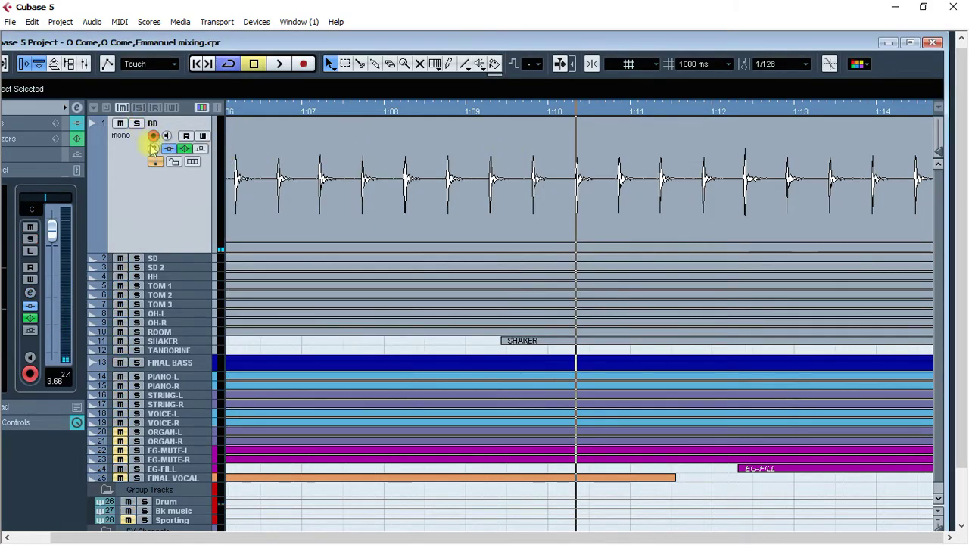
{"action": "left_click", "coordinate": [173, 260]}
{"action": "left_click", "coordinate": [136, 260]}
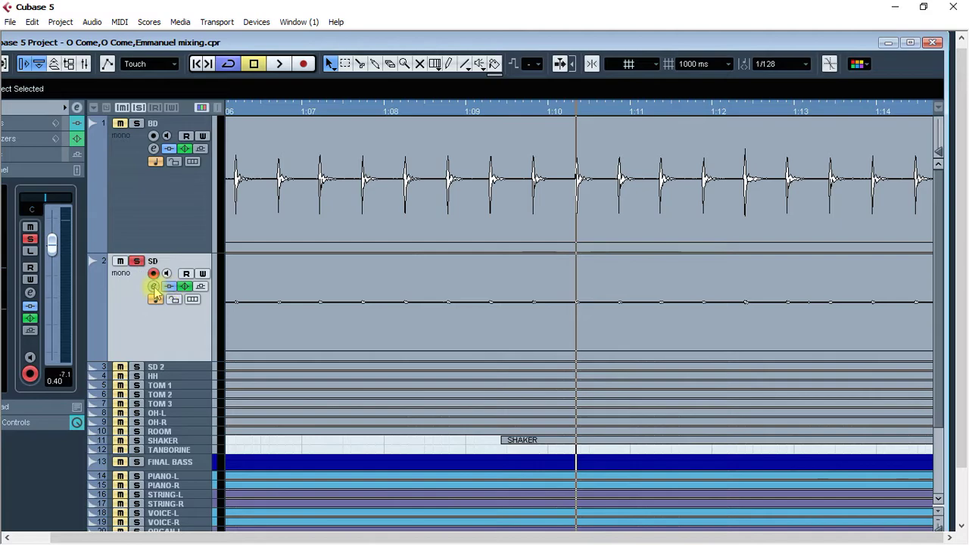
{"action": "left_click", "coordinate": [154, 286]}
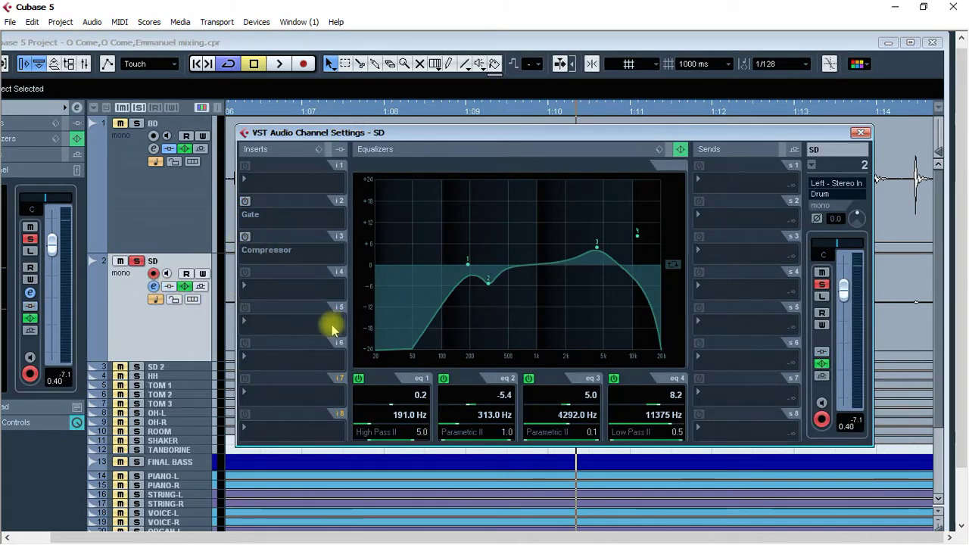
Bypass all four equalizer bands on the SD channel, set its volume to 0.80 during playback, and close the channel settings.
{"action": "left_click", "coordinate": [358, 377]}
{"action": "left_click", "coordinate": [444, 378]}
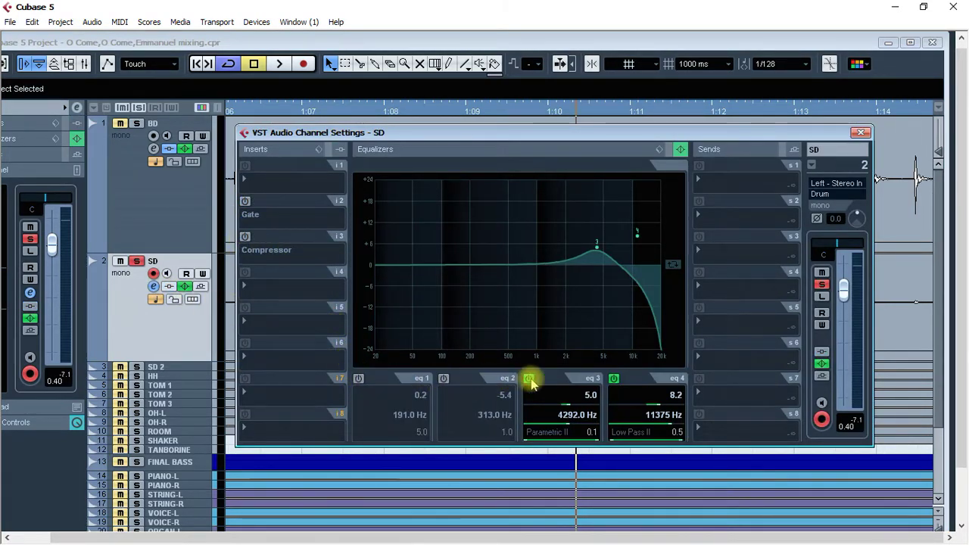
{"action": "left_click", "coordinate": [529, 378]}
{"action": "left_click", "coordinate": [613, 377]}
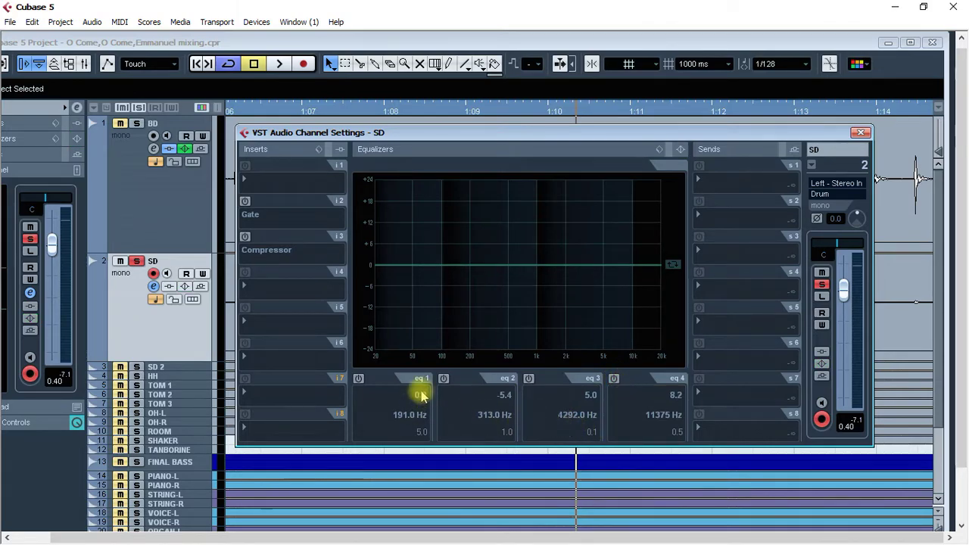
{"action": "key", "text": "space"}
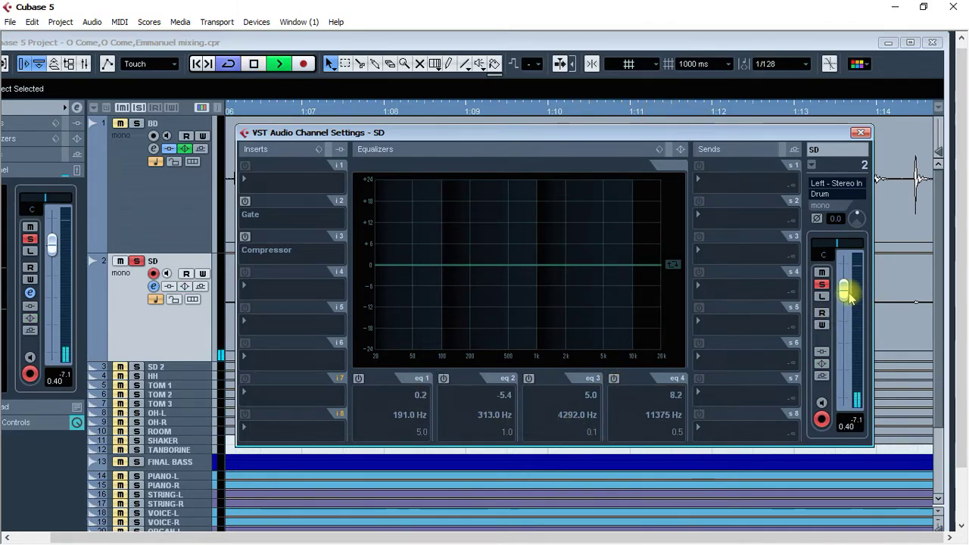
{"action": "left_click", "coordinate": [860, 133]}
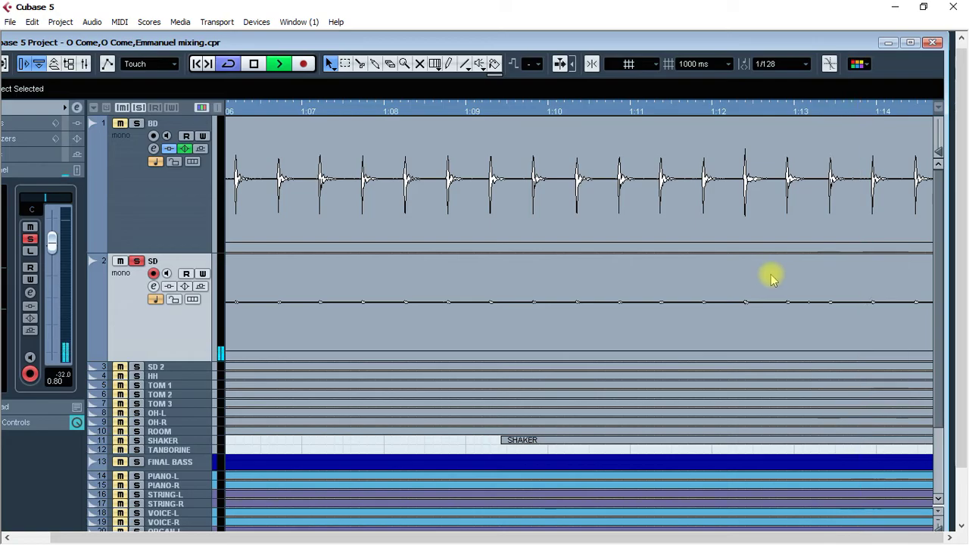
Find the louder snare section in the full arrangement and start playback at about 2:14.
{"action": "key", "text": "g"}
{"action": "key", "text": "g"}
{"action": "key", "text": "g"}
{"action": "key", "text": "g"}
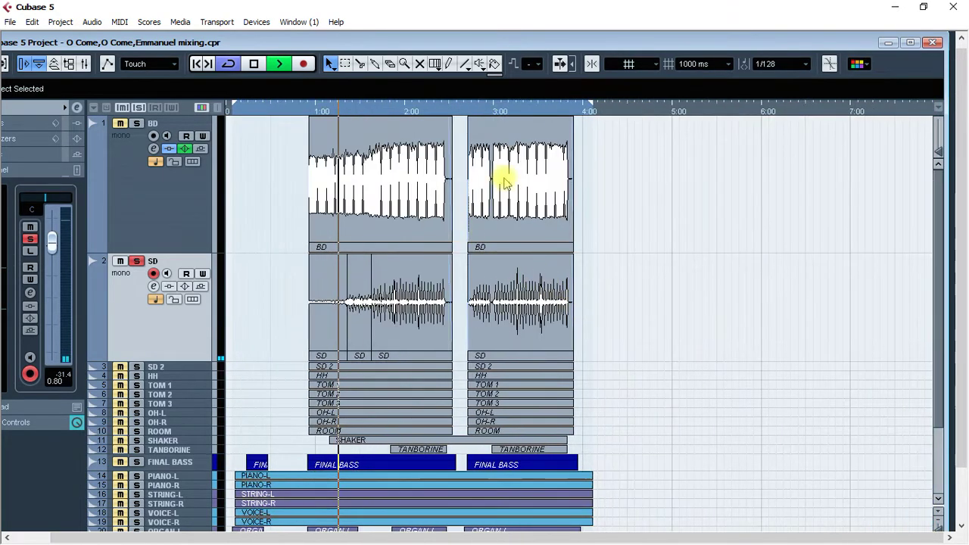
{"action": "key", "text": "space"}
{"action": "left_click_drag", "start_coordinate": [426, 121], "coordinate": [452, 276]}
{"action": "key", "text": "space"}
{"action": "key", "text": "g"}
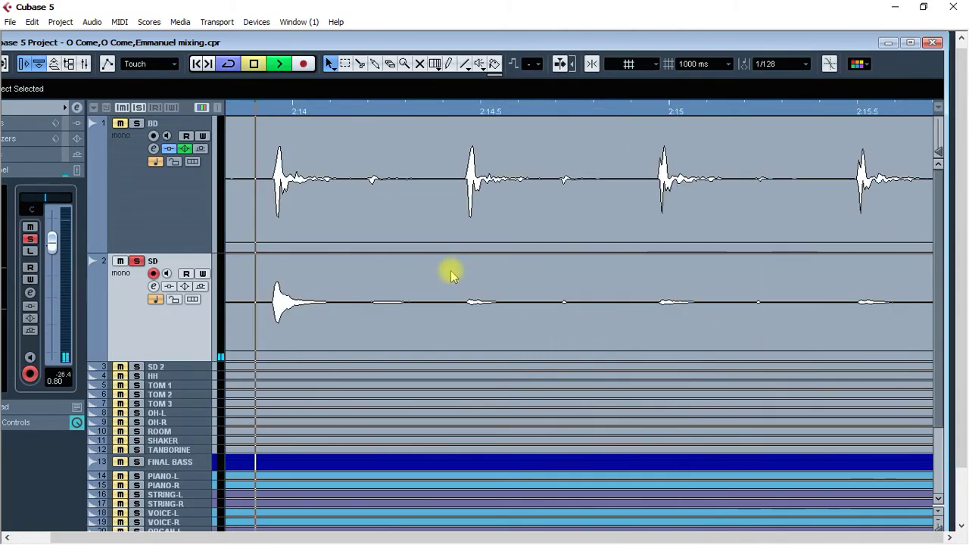
Audition the soloed SD track from about 2:14 with the surrounding snare hits in view.
{"action": "key", "text": "g"}
{"action": "key", "text": "g"}
{"action": "key", "text": "g"}
{"action": "key", "text": "g"}
{"action": "key", "text": "g"}
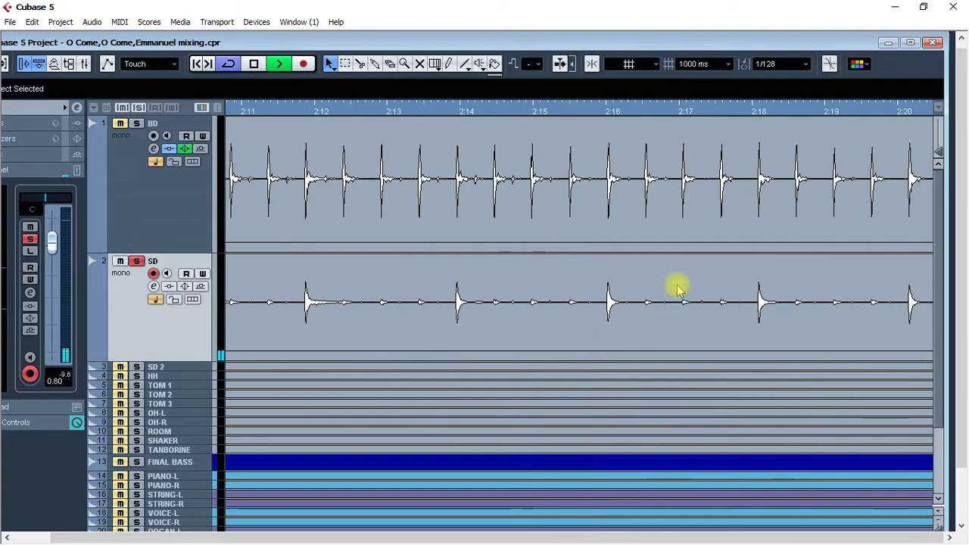
{"action": "key", "text": "space"}
{"action": "key", "text": "space"}
{"action": "key", "text": "g"}
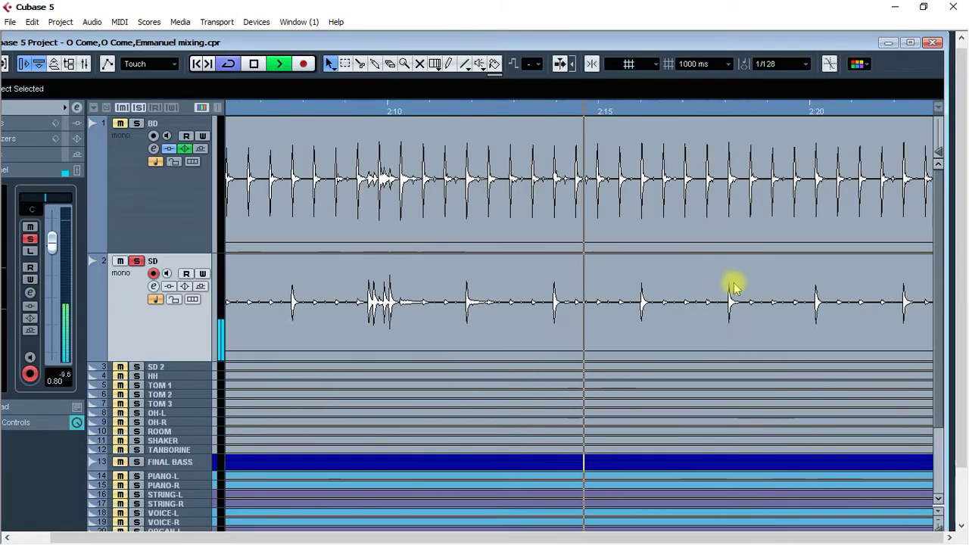
{"action": "key", "text": "g"}
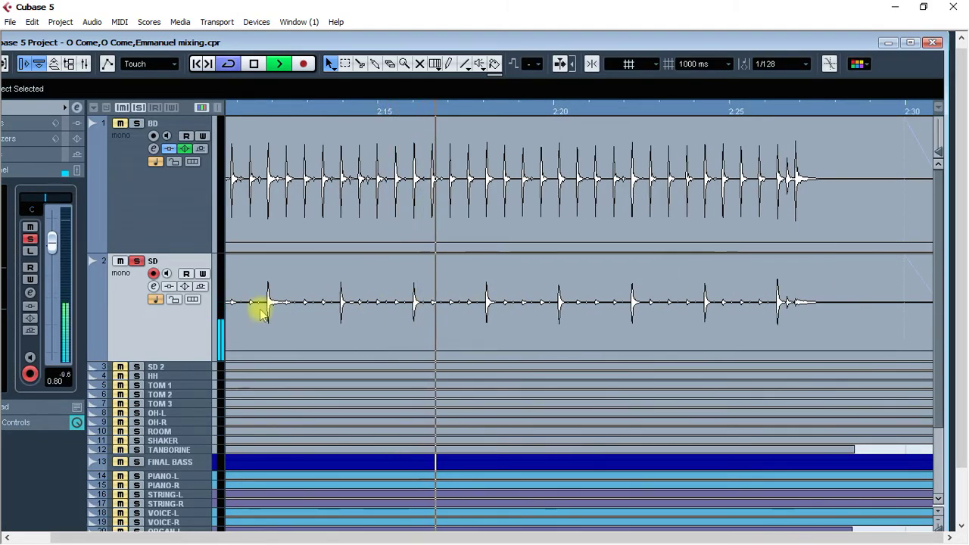
{"action": "key", "text": "space"}
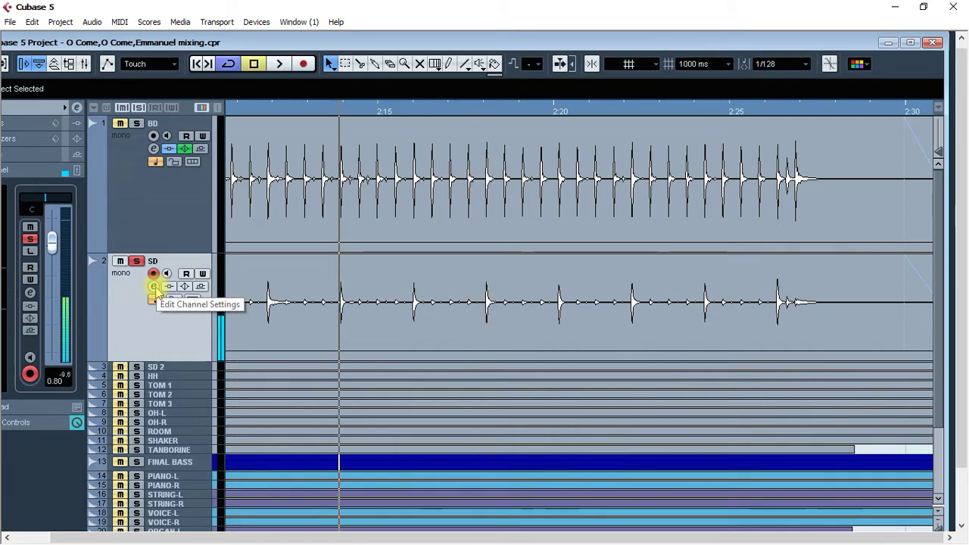
Reopen the SD channel settings and listen to the snare with its equalizer bands bypassed.
{"action": "left_click", "coordinate": [154, 286]}
{"action": "key", "text": "space"}
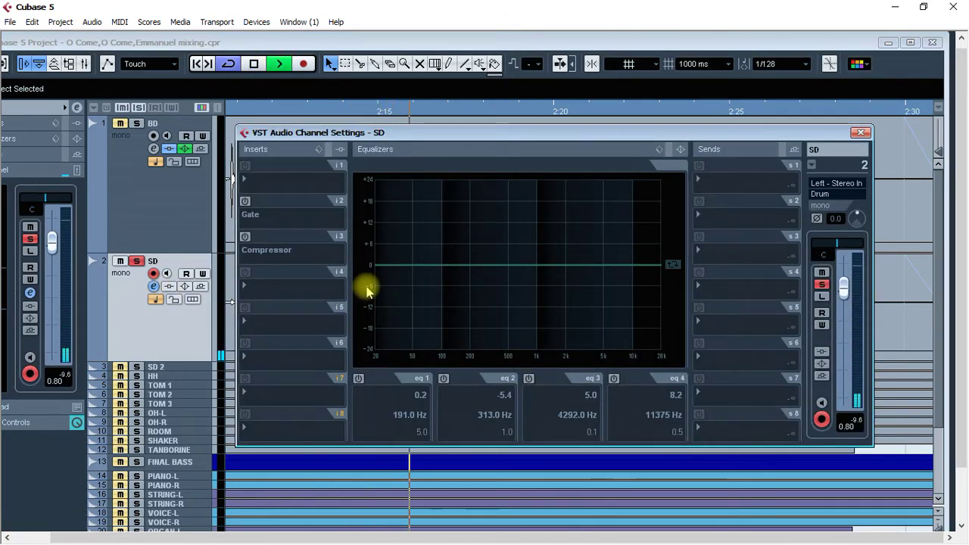
{"action": "key", "text": "space"}
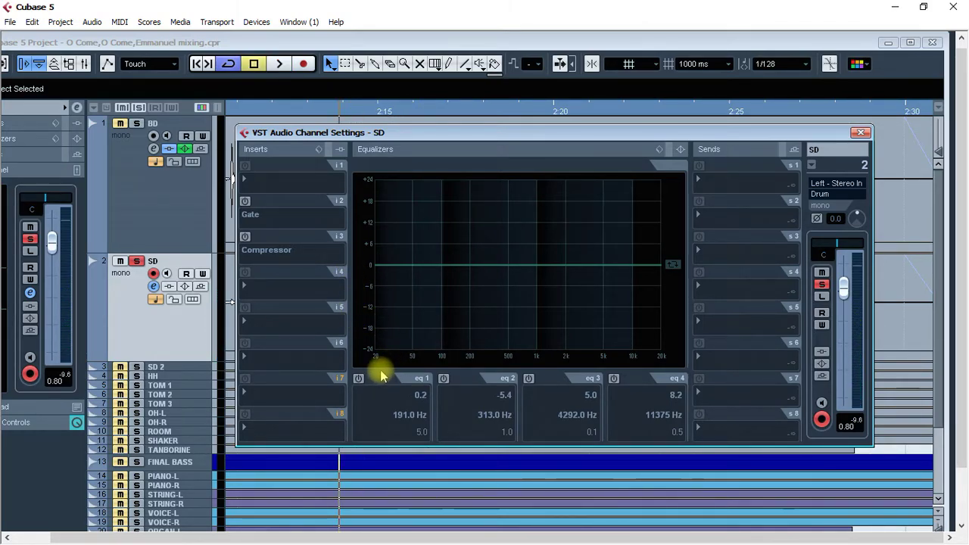
{"action": "key", "text": "space"}
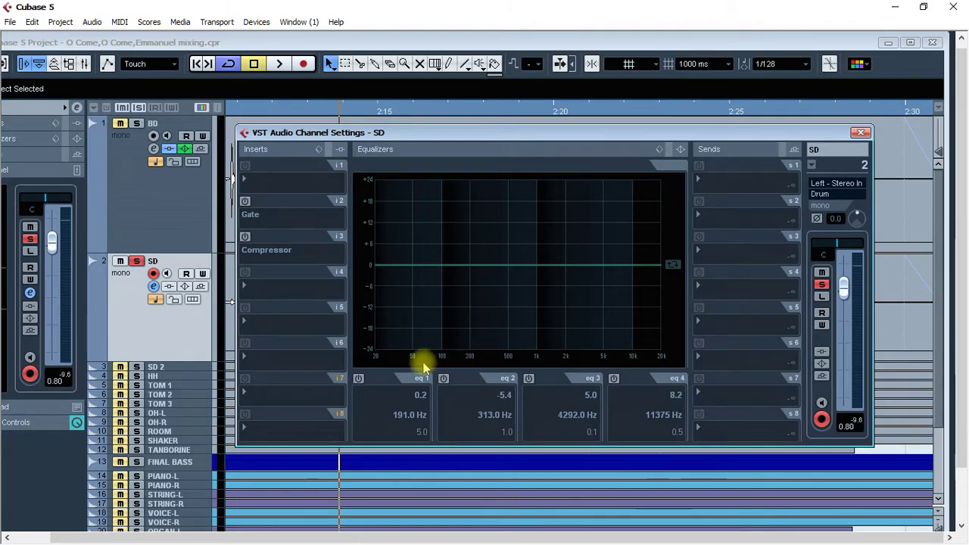
Enable equalizer band 1 on the SD channel as a High Pass I filter at 187 Hz.
{"action": "left_click", "coordinate": [359, 378]}
{"action": "scroll", "coordinate": [381, 432], "scroll_direction": "down", "scroll_amount": 4}
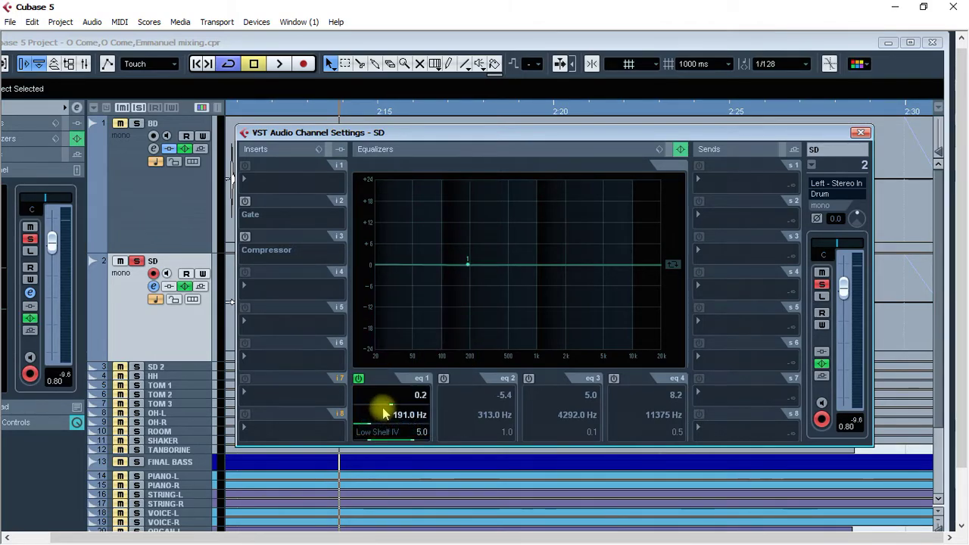
{"action": "left_click", "coordinate": [381, 431]}
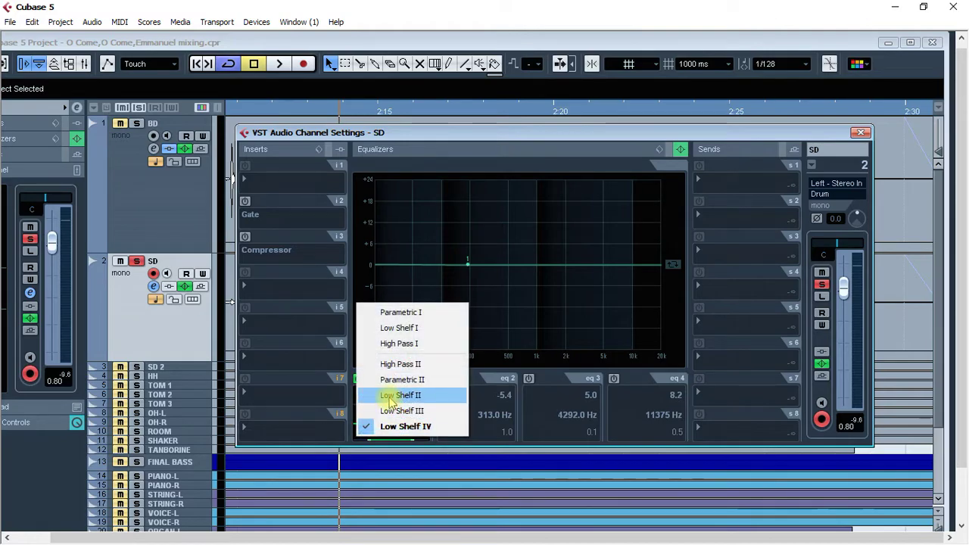
{"action": "left_click", "coordinate": [424, 344]}
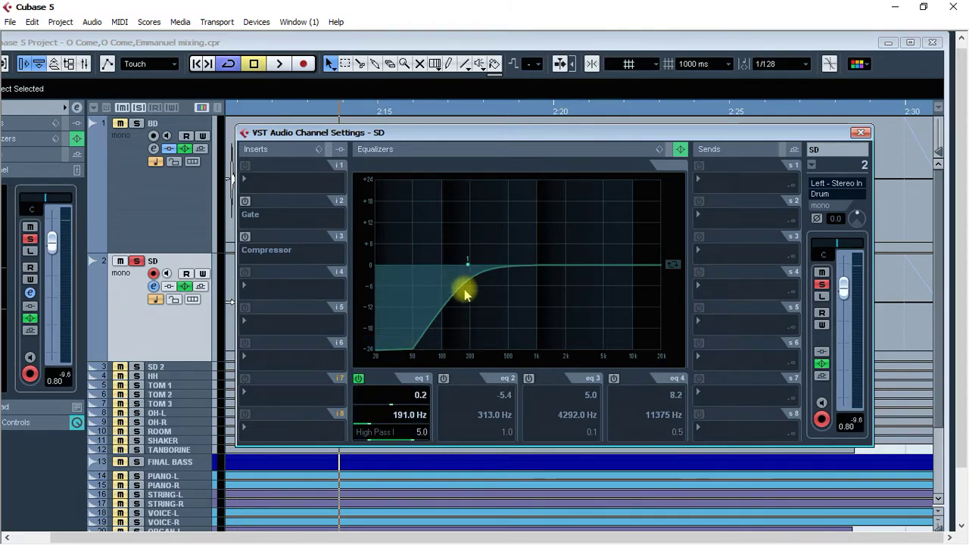
{"action": "mouse_move", "coordinate": [468, 265]}
{"action": "left_mouse_down"}
{"action": "mouse_move", "coordinate": [400, 273]}
{"action": "mouse_move", "coordinate": [503, 267]}
{"action": "mouse_move", "coordinate": [467, 267]}
{"action": "left_mouse_up"}
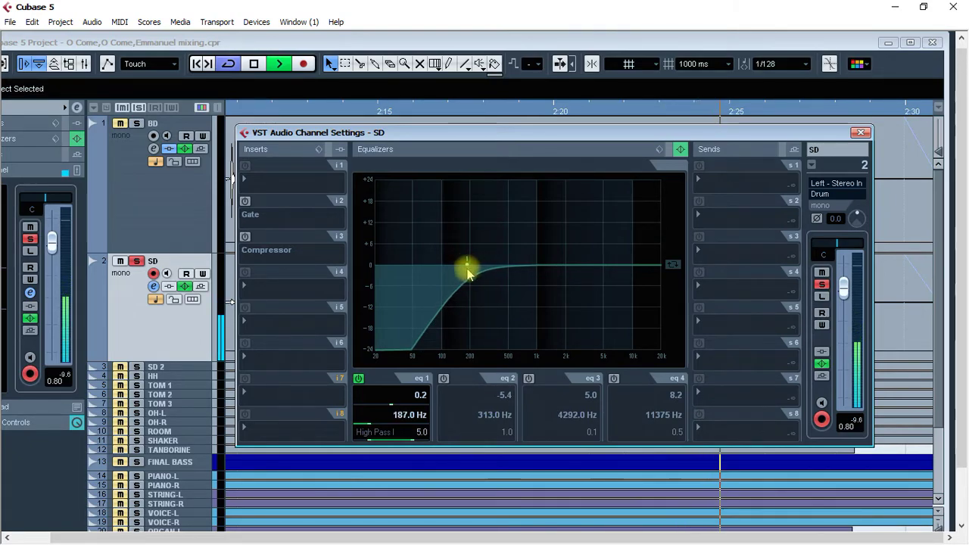
Enable equalizer band 2 as a narrow boost of 15.6 dB at 398 Hz with a Q of 5.2.
{"action": "left_click", "coordinate": [443, 377]}
{"action": "left_click_drag", "start_coordinate": [489, 283], "coordinate": [498, 213]}
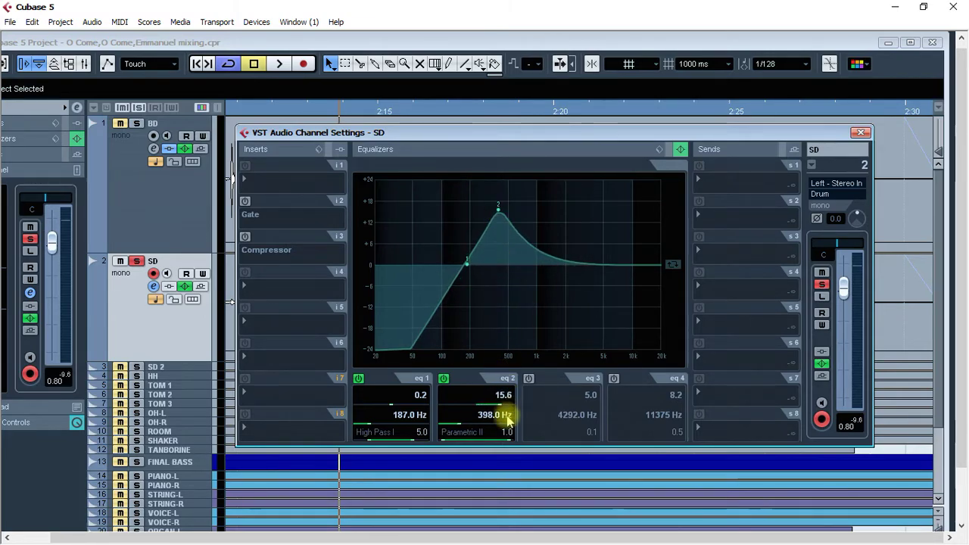
{"action": "scroll", "coordinate": [504, 432], "scroll_direction": "up", "scroll_amount": 5}
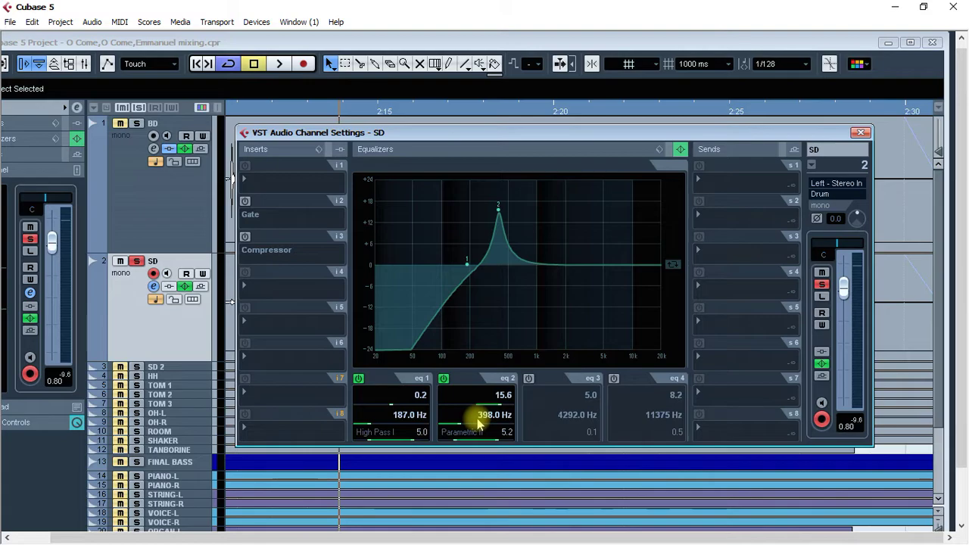
Sweep band 2's frequency between about 220 and 1000 Hz during playback to find the snare's unpleasant resonance, settling on 319.1 Hz.
{"action": "scroll", "coordinate": [475, 426], "scroll_direction": "up", "scroll_amount": 3}
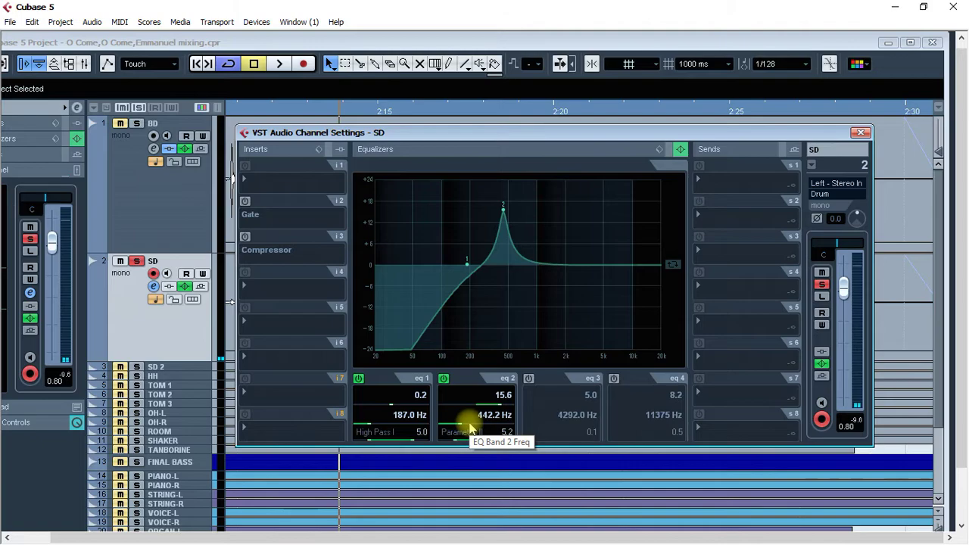
{"action": "scroll", "coordinate": [497, 408], "scroll_direction": "up", "scroll_amount": 10}
{"action": "scroll", "coordinate": [497, 408], "scroll_direction": "down", "scroll_amount": 2}
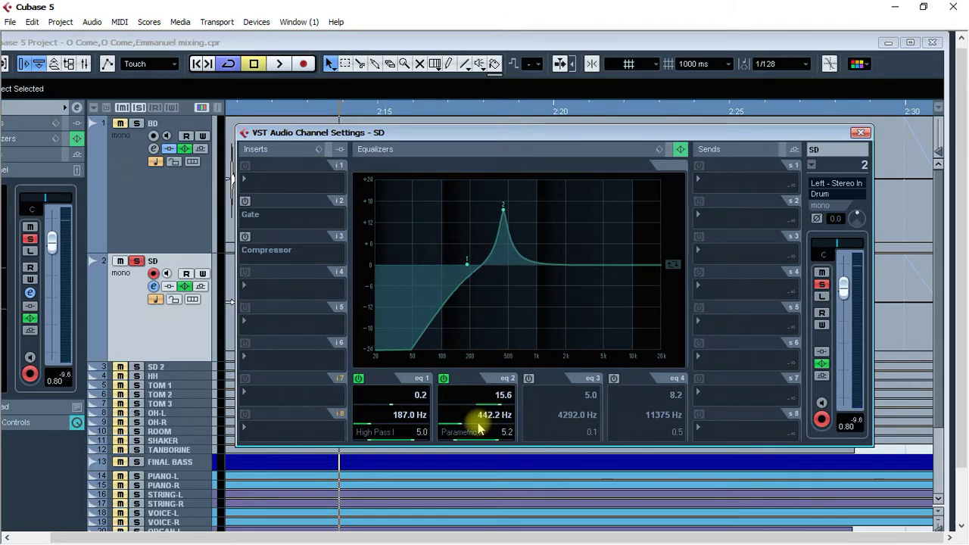
{"action": "key", "text": "space"}
{"action": "scroll", "coordinate": [476, 425], "scroll_direction": "down", "scroll_amount": 15}
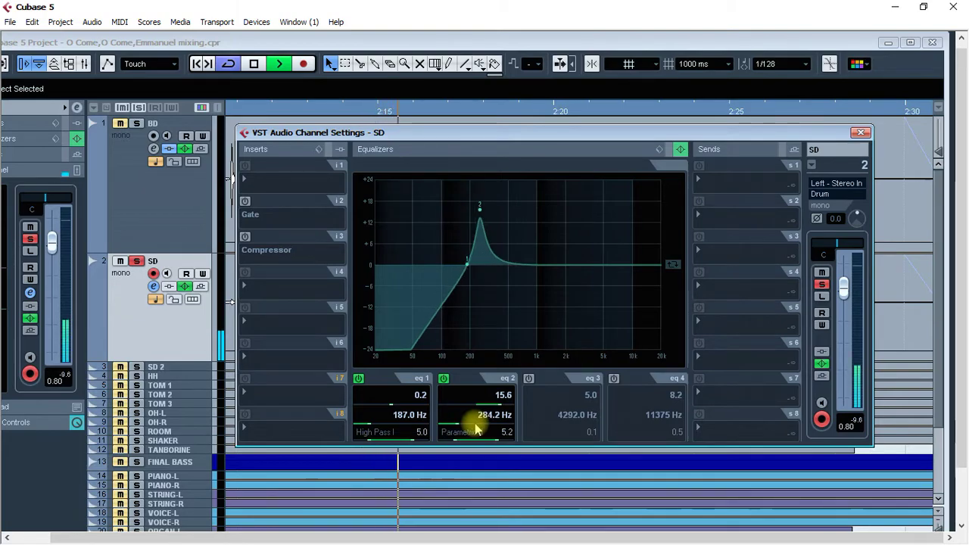
{"action": "scroll", "coordinate": [475, 427], "scroll_direction": "up", "scroll_amount": 20}
{"action": "scroll", "coordinate": [476, 428], "scroll_direction": "down", "scroll_amount": 13}
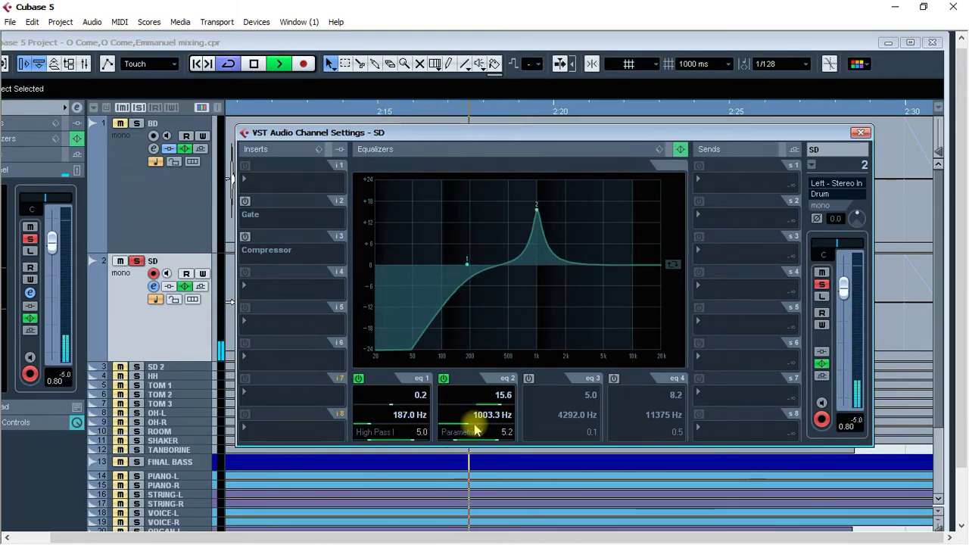
{"action": "scroll", "coordinate": [475, 429], "scroll_direction": "down", "scroll_amount": 13}
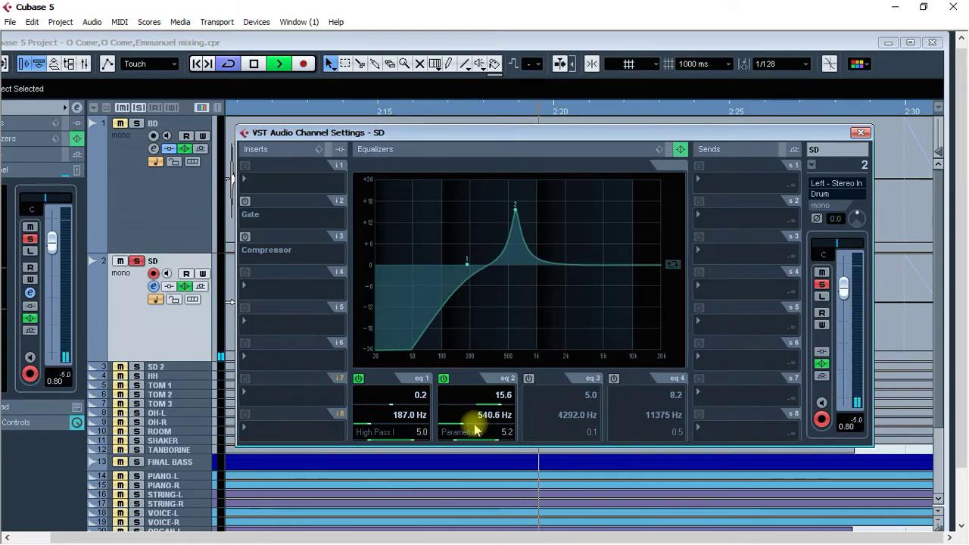
{"action": "scroll", "coordinate": [475, 429], "scroll_direction": "down", "scroll_amount": 2}
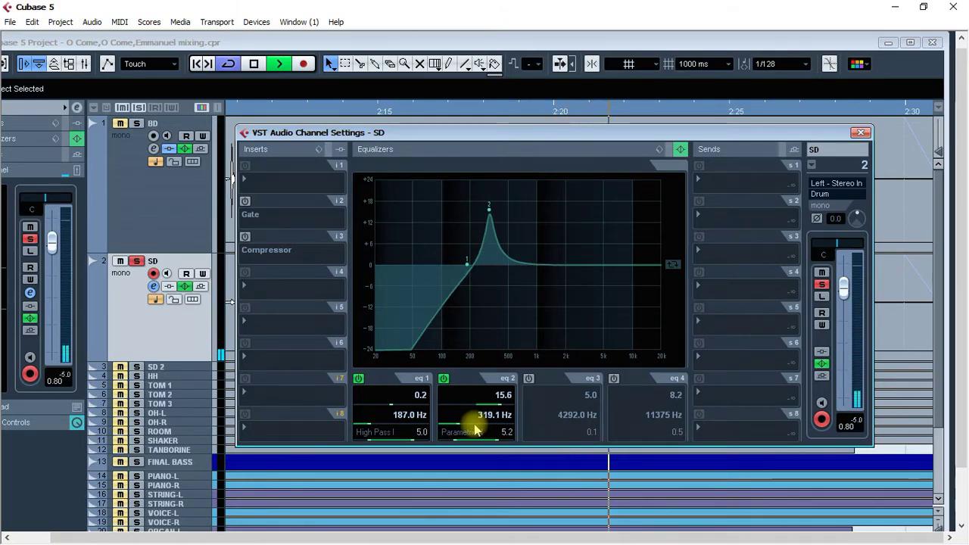
{"action": "scroll", "coordinate": [475, 428], "scroll_direction": "down", "scroll_amount": 8}
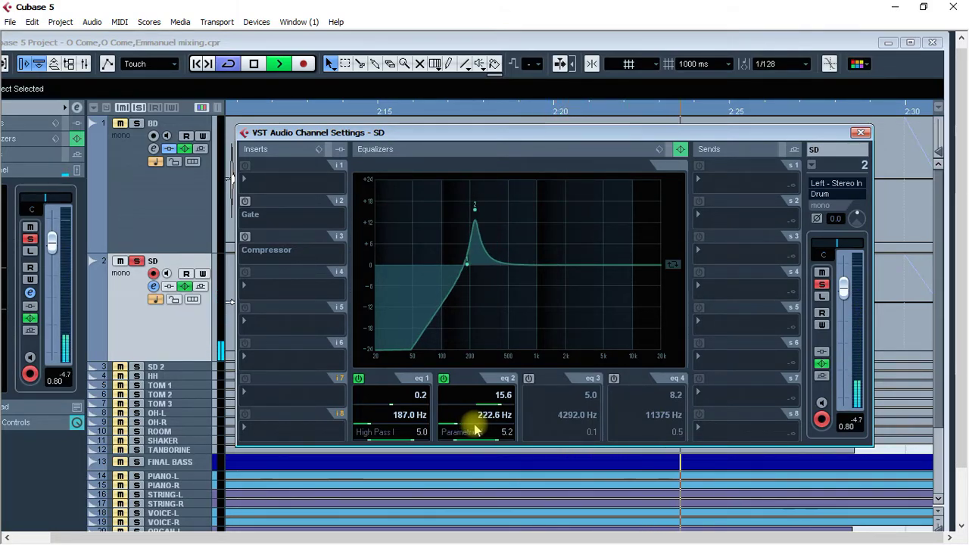
{"action": "scroll", "coordinate": [475, 428], "scroll_direction": "up", "scroll_amount": 8}
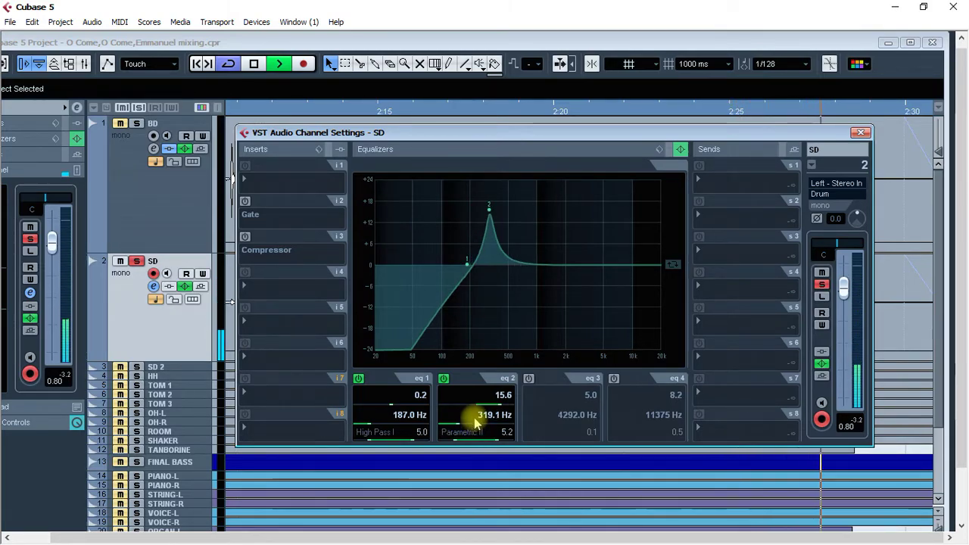
Replay the snare passage several times to judge the boosted frequency of equalizer band 2.
{"action": "key", "text": "space"}
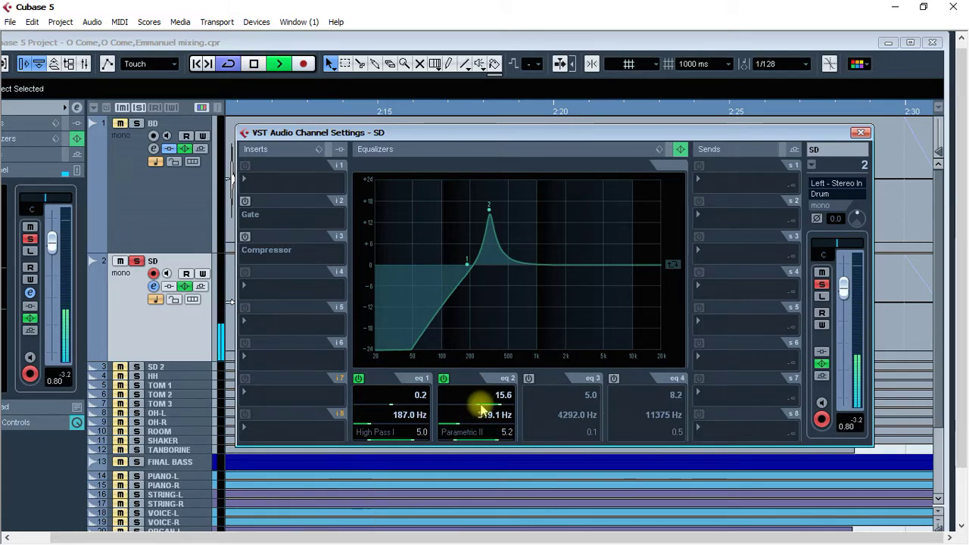
{"action": "key", "text": "space"}
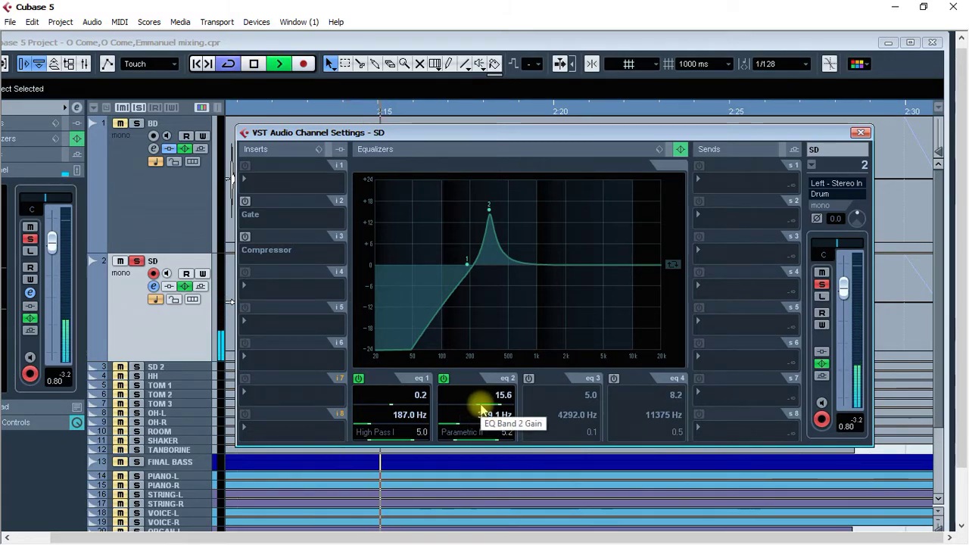
{"action": "key", "text": "space"}
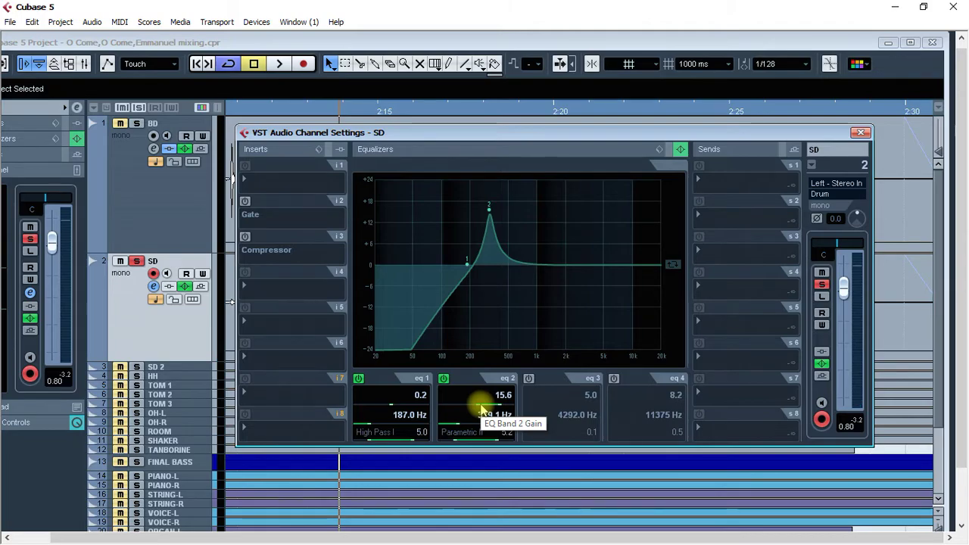
{"action": "key", "text": "space"}
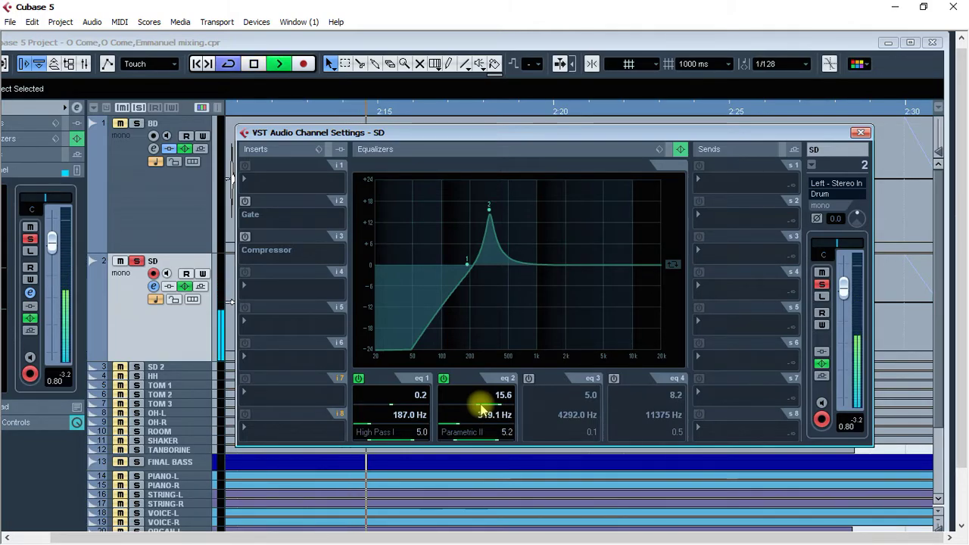
{"action": "key", "text": "space"}
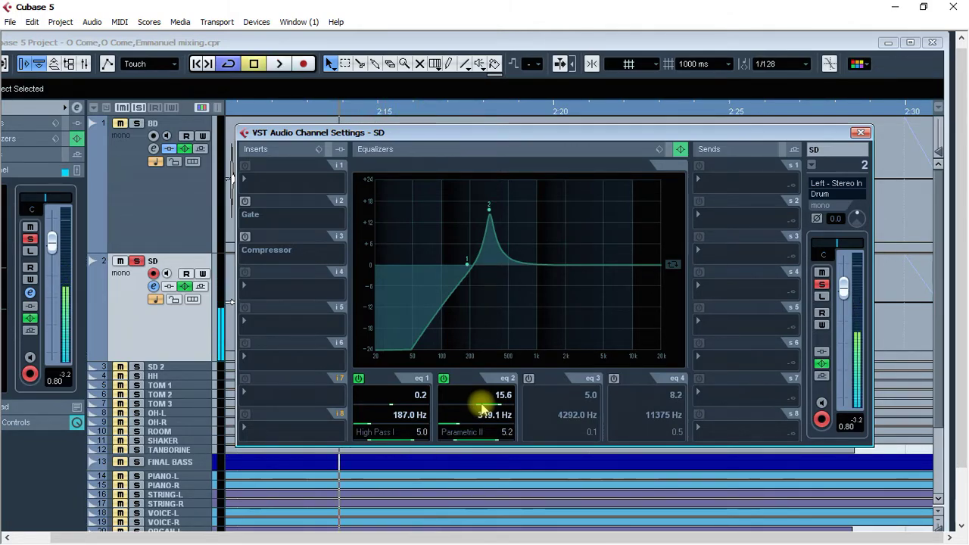
Replay the snare passage repeatedly with equalizer band 2 briefly shifted and restored to judge the boosted frequency.
{"action": "key", "text": "space"}
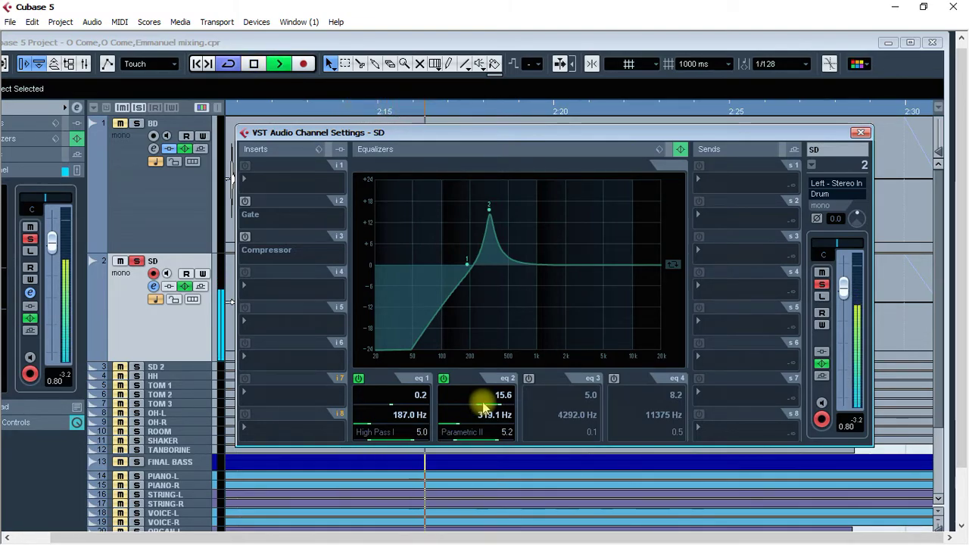
{"action": "key", "text": "space"}
{"action": "key", "text": "space"}
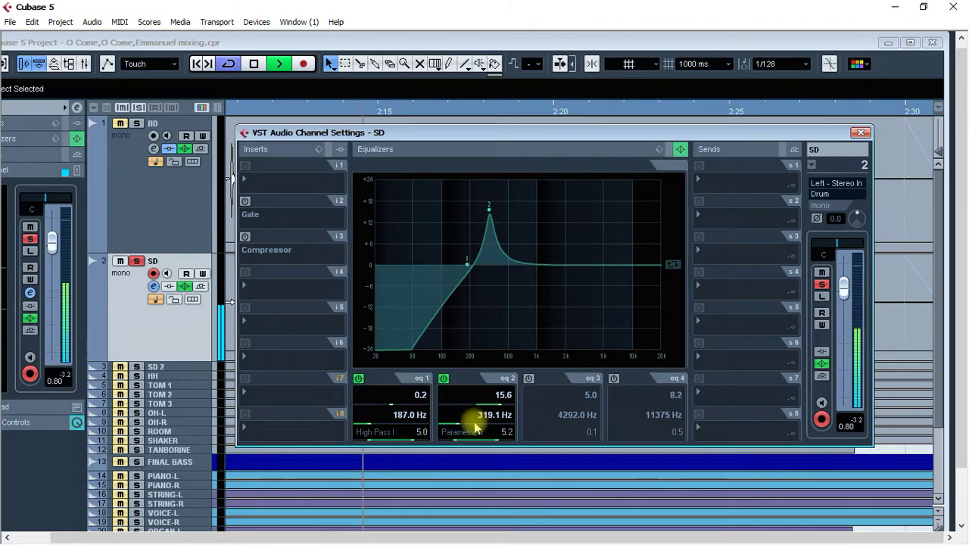
{"action": "scroll", "coordinate": [484, 409], "scroll_direction": "up", "scroll_amount": 5}
{"action": "key", "text": "space"}
{"action": "key", "text": "space"}
{"action": "key", "text": "space"}
{"action": "scroll", "coordinate": [475, 428], "scroll_direction": "down", "scroll_amount": 5}
{"action": "key", "text": "space"}
{"action": "key", "text": "space"}
Turn equalizer band 2's boost into a cut by lowering its gain to -6.0 dB.
{"action": "scroll", "coordinate": [475, 409], "scroll_direction": "down", "scroll_amount": 3}
{"action": "scroll", "coordinate": [476, 410], "scroll_direction": "down", "scroll_amount": 4}
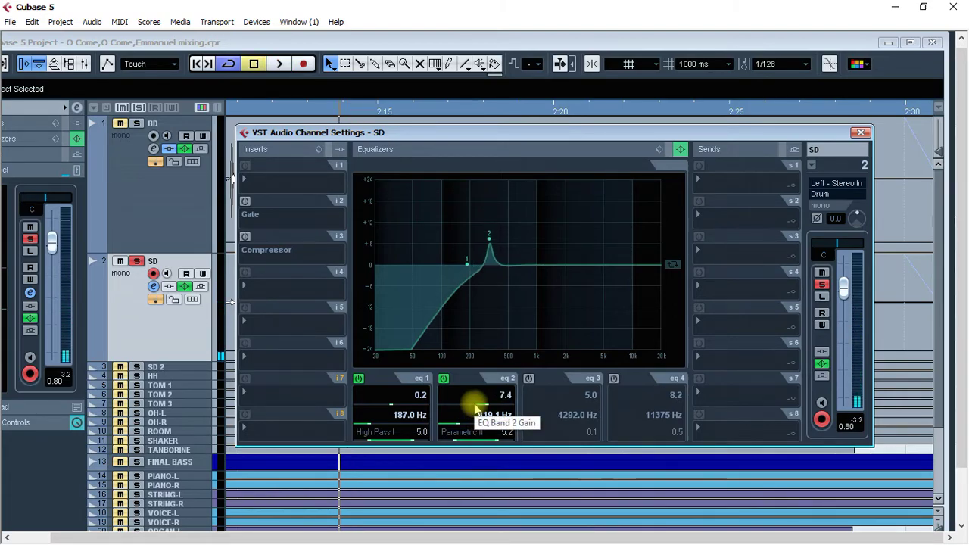
{"action": "scroll", "coordinate": [476, 410], "scroll_direction": "down", "scroll_amount": 5}
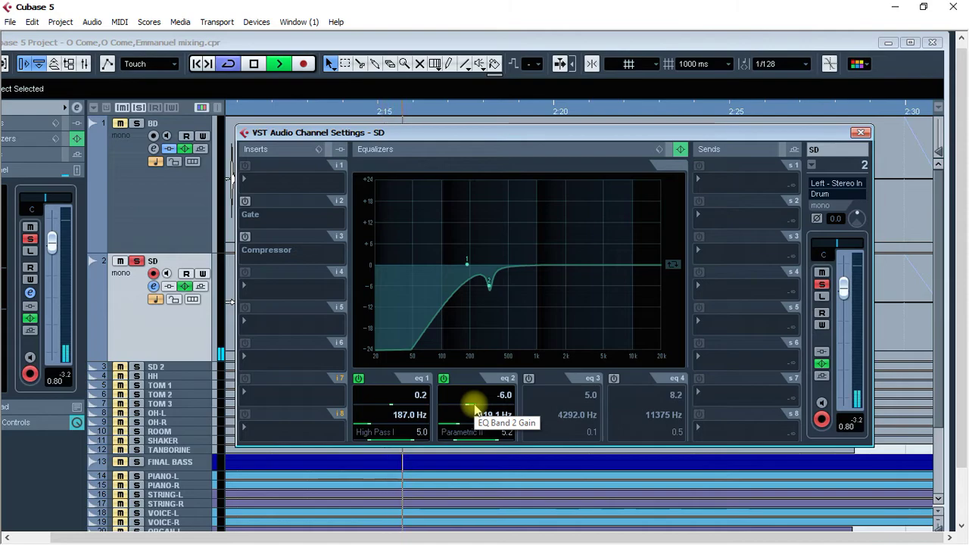
Move the channel settings window clear of the drum waveforms and restart playback just before the snare hit at about 2:11.
{"action": "left_click_drag", "start_coordinate": [583, 134], "coordinate": [537, 396]}
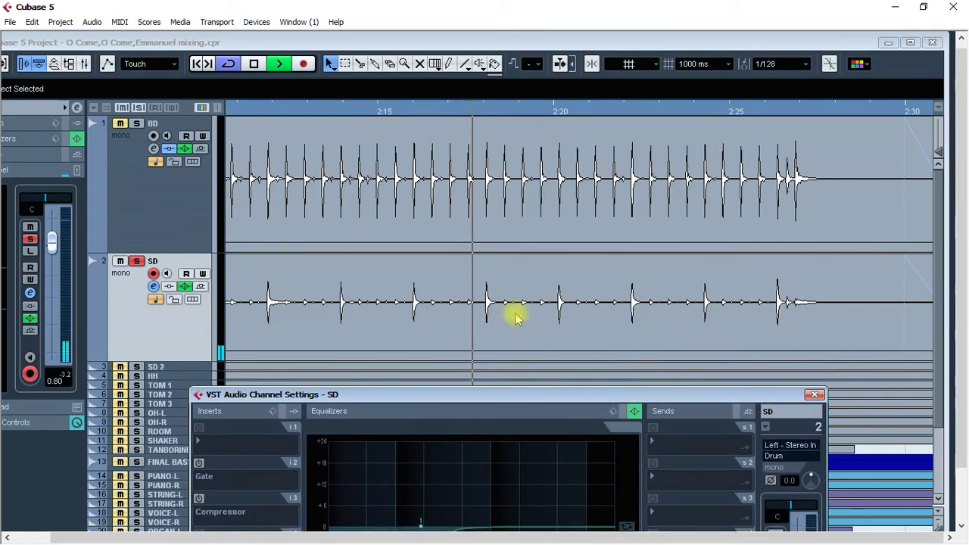
{"action": "key", "text": "space"}
{"action": "key", "text": "space"}
{"action": "key", "text": "space"}
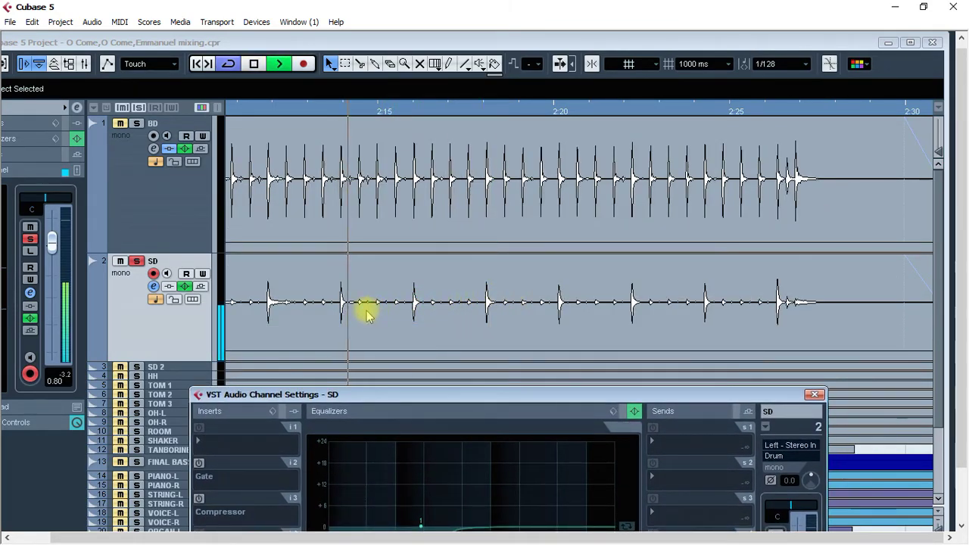
{"action": "left_click", "coordinate": [329, 114]}
{"action": "key", "text": "space"}
{"action": "key", "text": "space"}
{"action": "left_click", "coordinate": [256, 111]}
{"action": "key", "text": "space"}
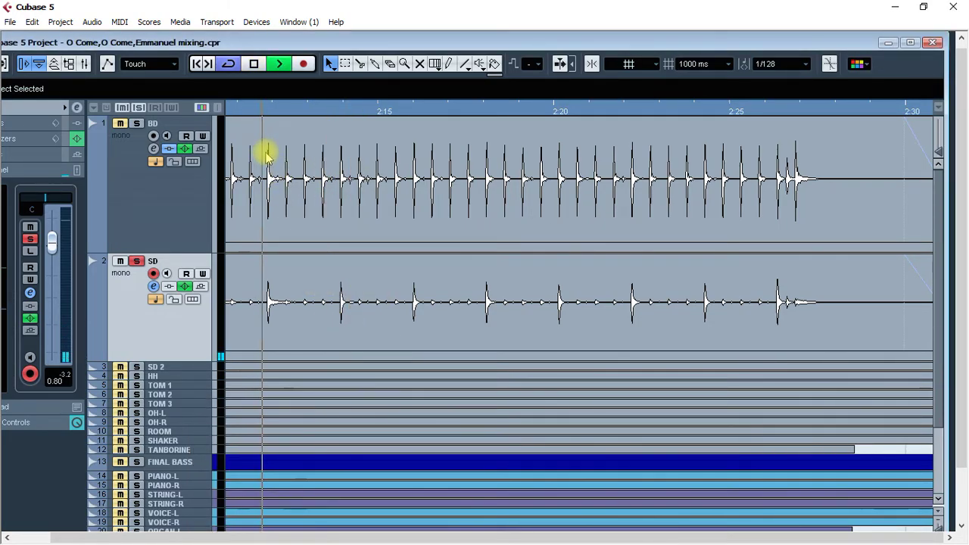
Bring the SD channel settings back up over the waveforms and stop playback.
{"action": "left_click", "coordinate": [153, 285]}
{"action": "left_click_drag", "start_coordinate": [401, 398], "coordinate": [427, 137]}
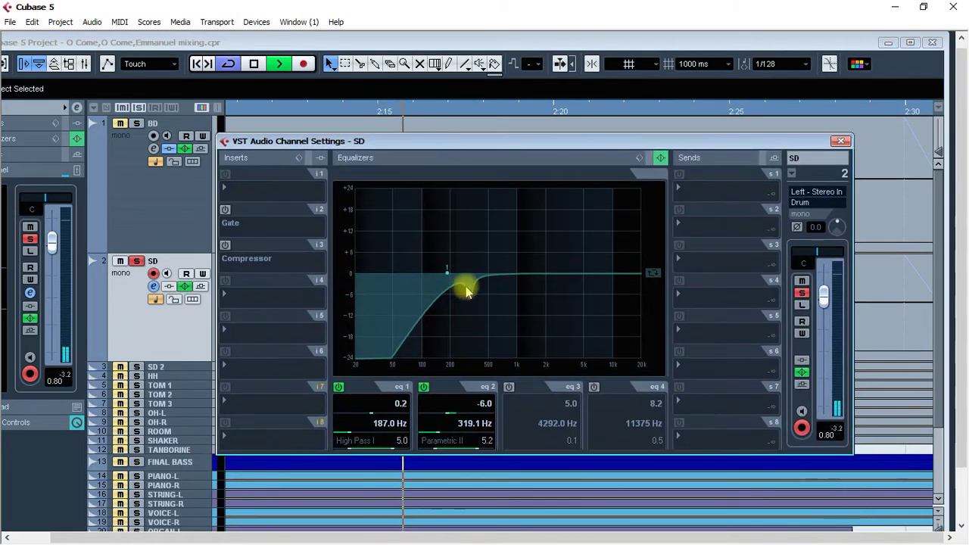
{"action": "key", "text": "space"}
Enable equalizer band 3 on the SD channel as a boost of 14.2 dB with a Q of 2.6.
{"action": "left_click", "coordinate": [509, 387]}
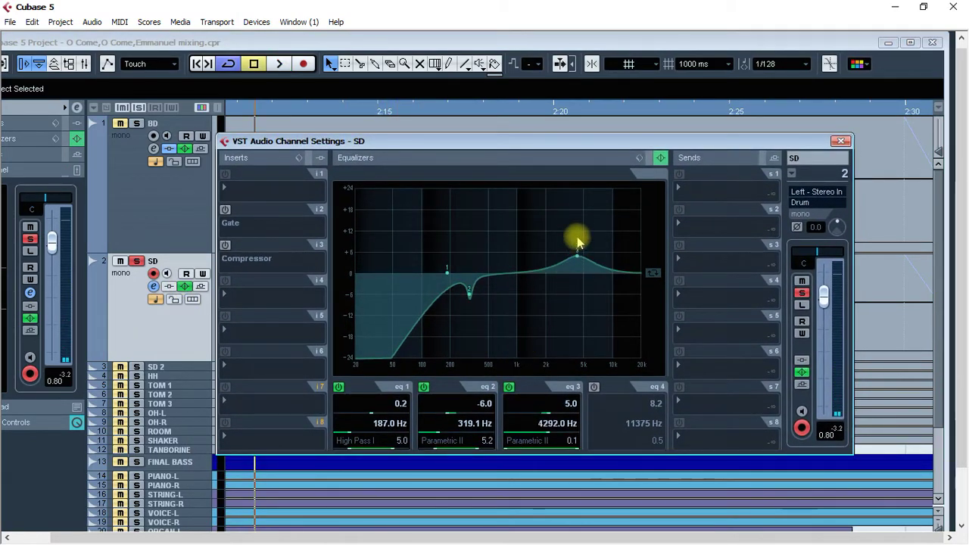
{"action": "left_click_drag", "start_coordinate": [578, 246], "coordinate": [575, 195]}
{"action": "scroll", "coordinate": [559, 450], "scroll_direction": "up", "scroll_amount": 10}
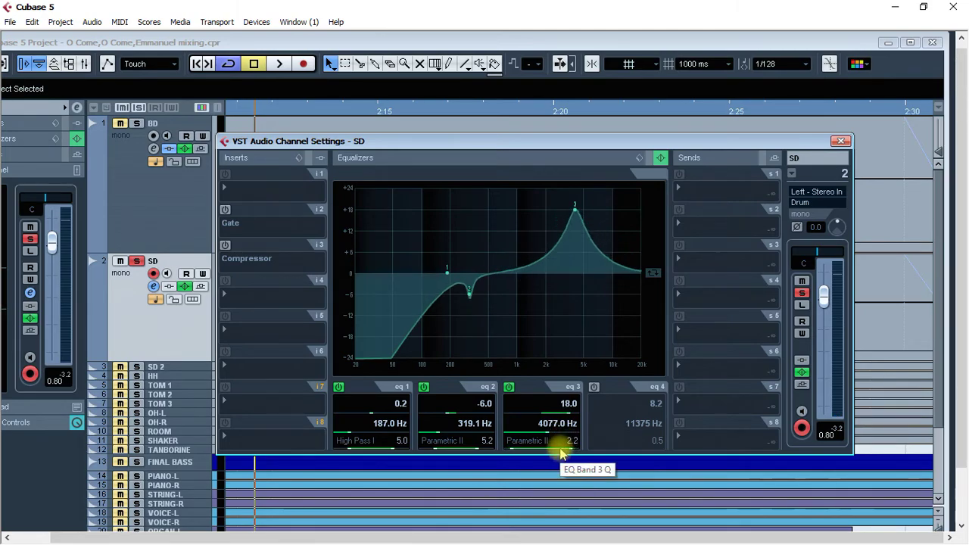
{"action": "scroll", "coordinate": [562, 409], "scroll_direction": "down", "scroll_amount": 3}
Sweep band 3's frequency between about 1100 and 5450 Hz during playback, settling on 4962.9 Hz.
{"action": "key", "text": "space"}
{"action": "scroll", "coordinate": [559, 426], "scroll_direction": "down", "scroll_amount": 10}
{"action": "scroll", "coordinate": [552, 437], "scroll_direction": "down", "scroll_amount": 6}
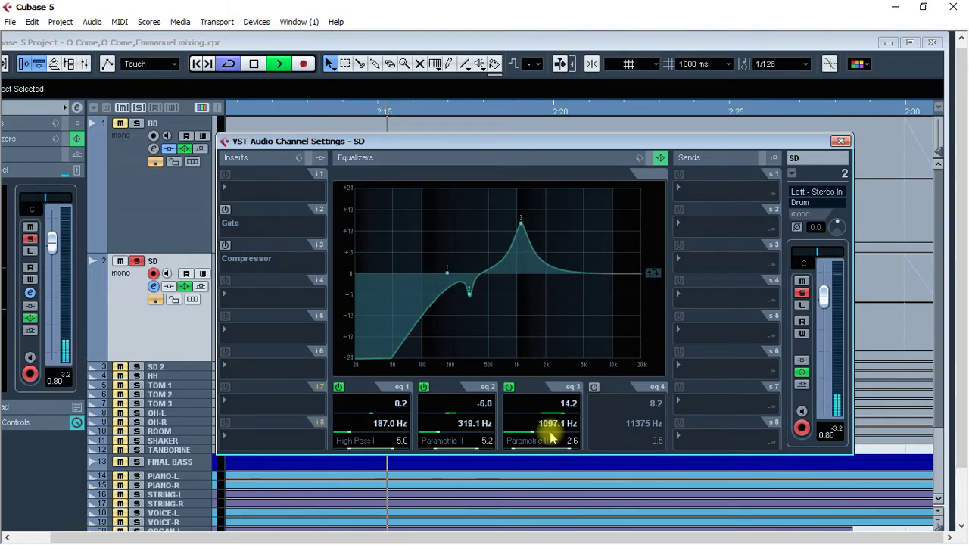
{"action": "scroll", "coordinate": [551, 436], "scroll_direction": "up", "scroll_amount": 13}
{"action": "scroll", "coordinate": [552, 437], "scroll_direction": "up", "scroll_amount": 3}
{"action": "scroll", "coordinate": [552, 437], "scroll_direction": "up", "scroll_amount": 7}
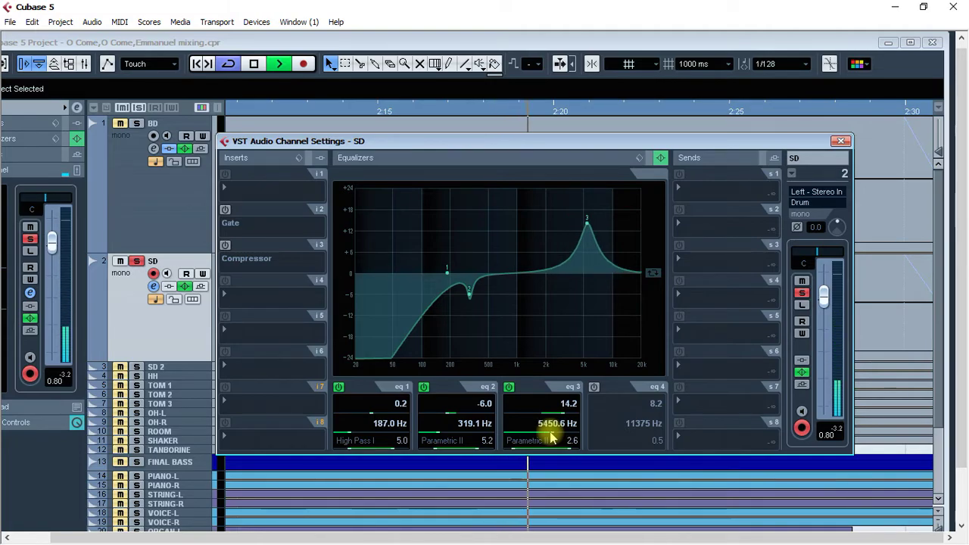
{"action": "scroll", "coordinate": [552, 437], "scroll_direction": "down", "scroll_amount": 3}
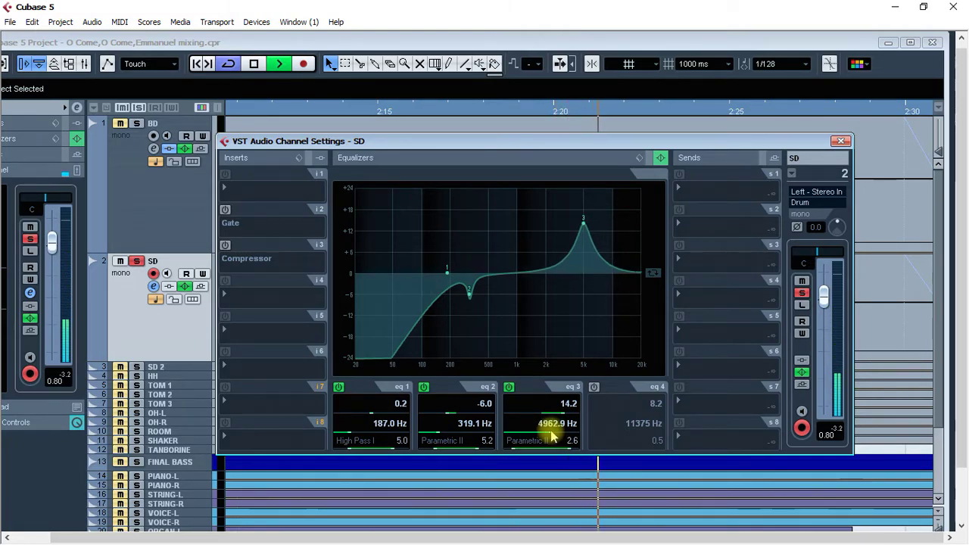
{"action": "key", "text": "space"}
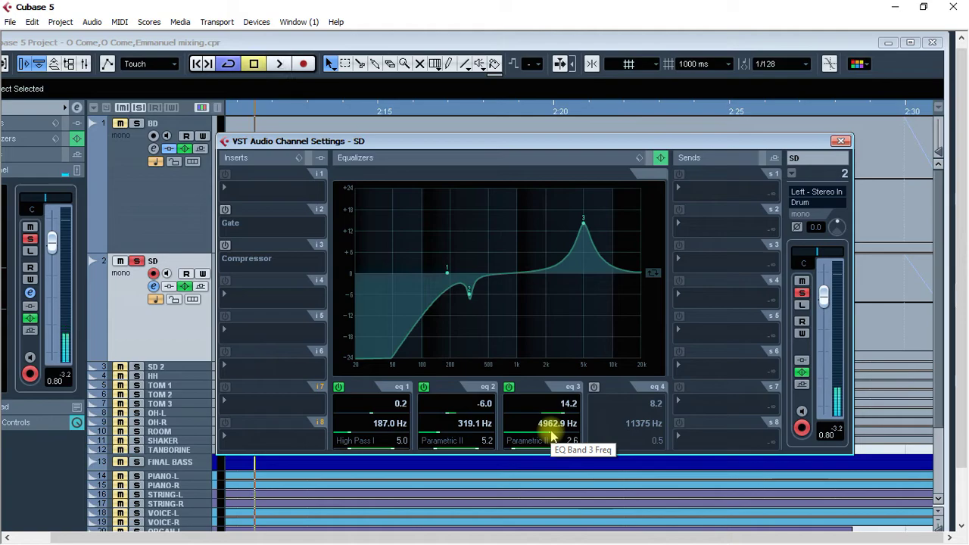
Widen band 3 to a Q of 1.7, shift it to 5969.3 Hz and lower its gain to 3.6 dB.
{"action": "scroll", "coordinate": [557, 440], "scroll_direction": "down", "scroll_amount": 5}
{"action": "key", "text": "space"}
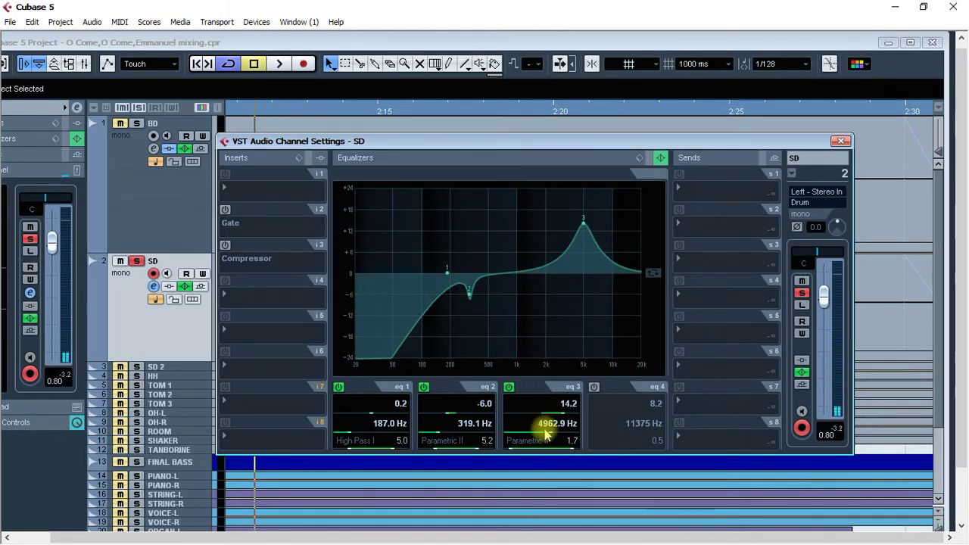
{"action": "key", "text": "space"}
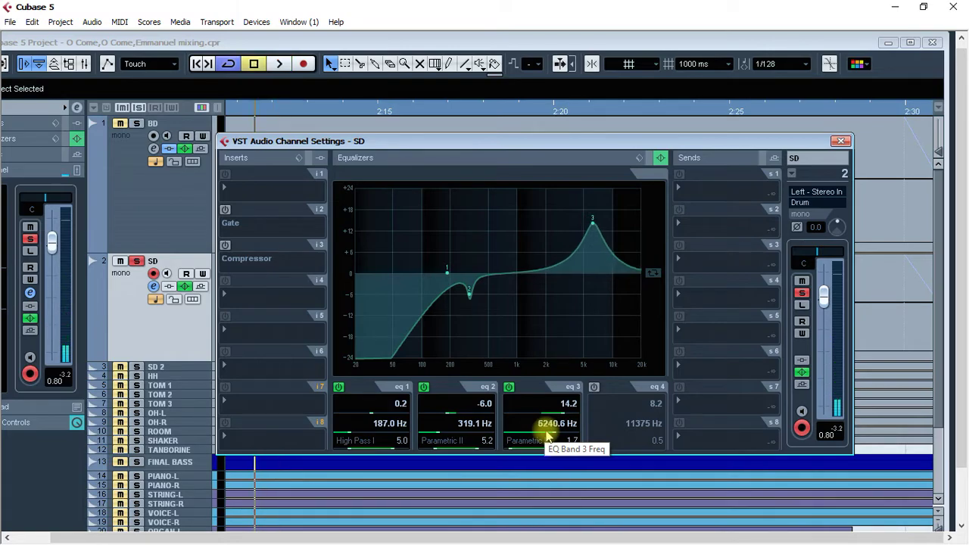
{"action": "scroll", "coordinate": [547, 434], "scroll_direction": "down", "scroll_amount": 3}
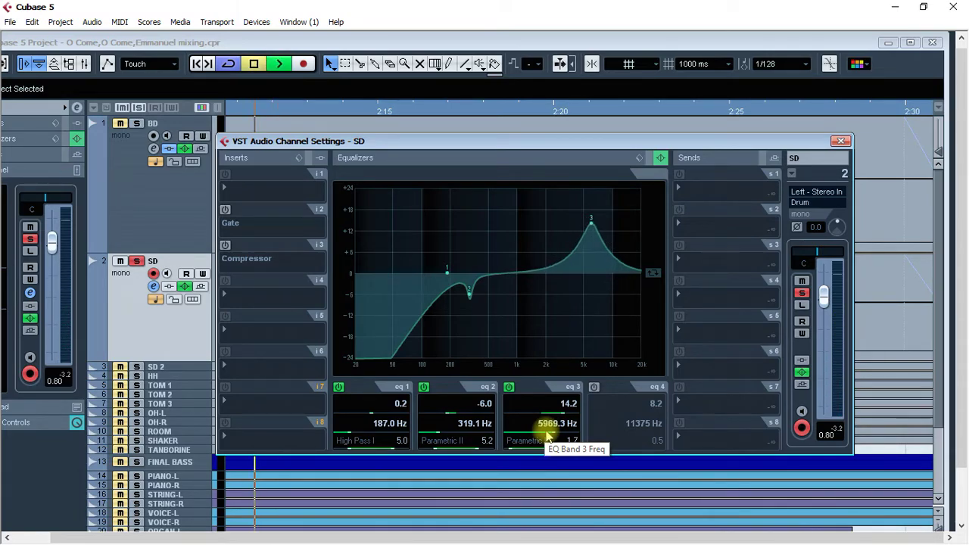
{"action": "scroll", "coordinate": [540, 415], "scroll_direction": "down", "scroll_amount": 14}
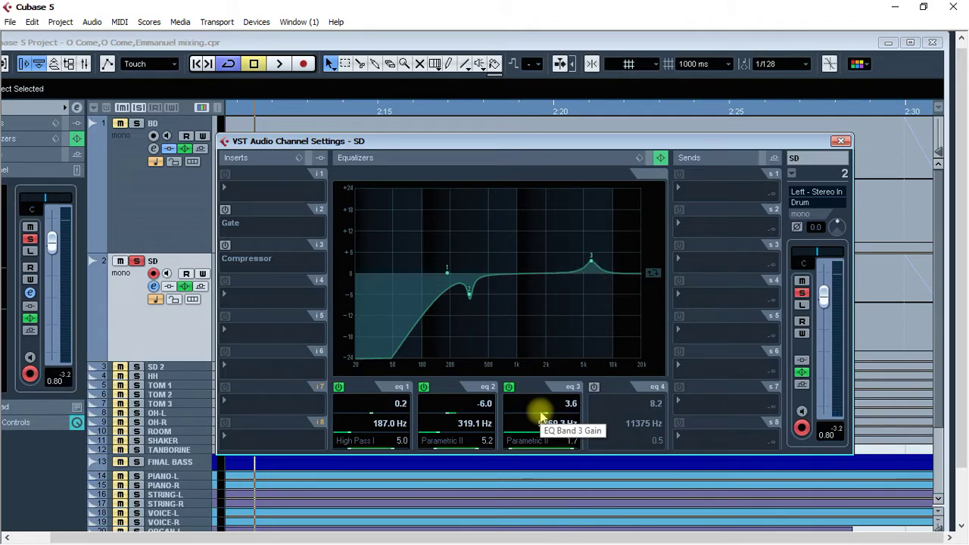
Raise band 3's gain to 12.7 dB with a Q of 2.2 and sweep its frequency down to 2957.1 Hz during playback.
{"action": "scroll", "coordinate": [541, 415], "scroll_direction": "up", "scroll_amount": 3}
{"action": "scroll", "coordinate": [541, 446], "scroll_direction": "up", "scroll_amount": 4}
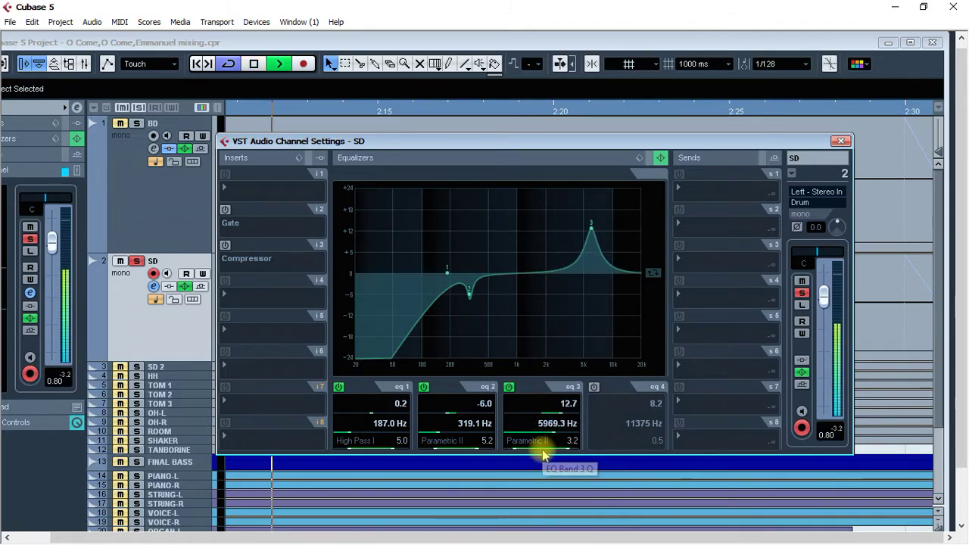
{"action": "scroll", "coordinate": [542, 451], "scroll_direction": "down", "scroll_amount": 2}
{"action": "scroll", "coordinate": [541, 439], "scroll_direction": "down", "scroll_amount": 8}
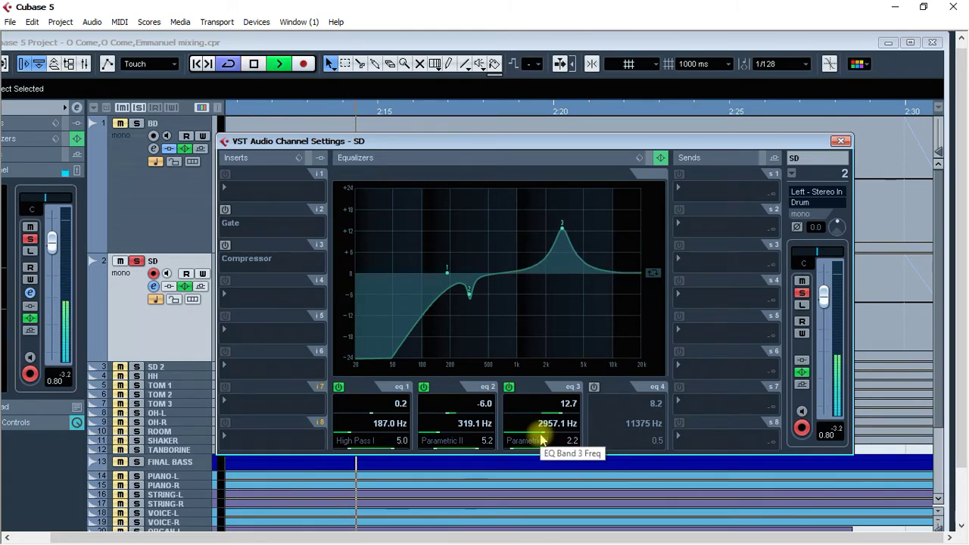
{"action": "key", "text": "space"}
Set band 3's frequency to 7721.4 Hz and its Q to 1.2 while auditioning the snare.
{"action": "scroll", "coordinate": [541, 424], "scroll_direction": "up", "scroll_amount": 5}
{"action": "scroll", "coordinate": [542, 439], "scroll_direction": "up", "scroll_amount": 3}
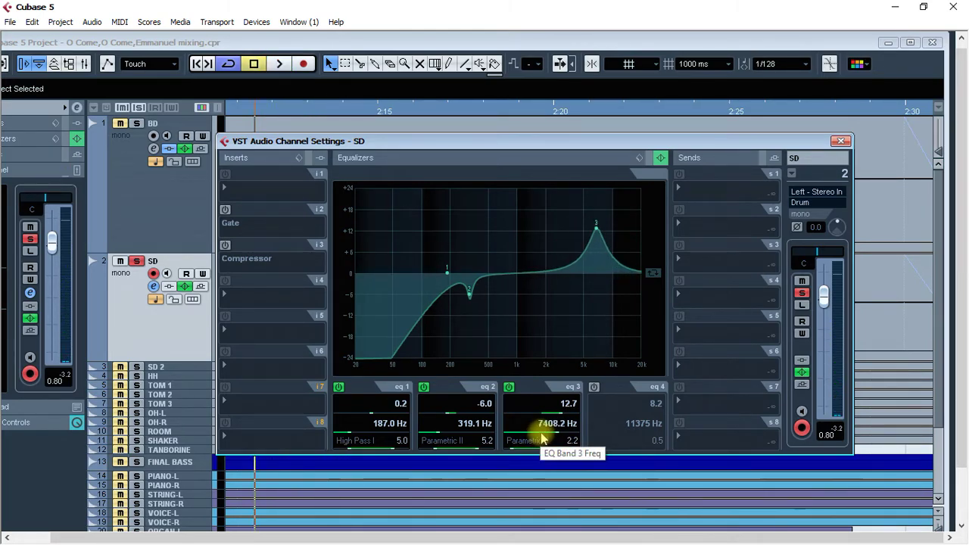
{"action": "key", "text": "space"}
{"action": "key", "text": "space"}
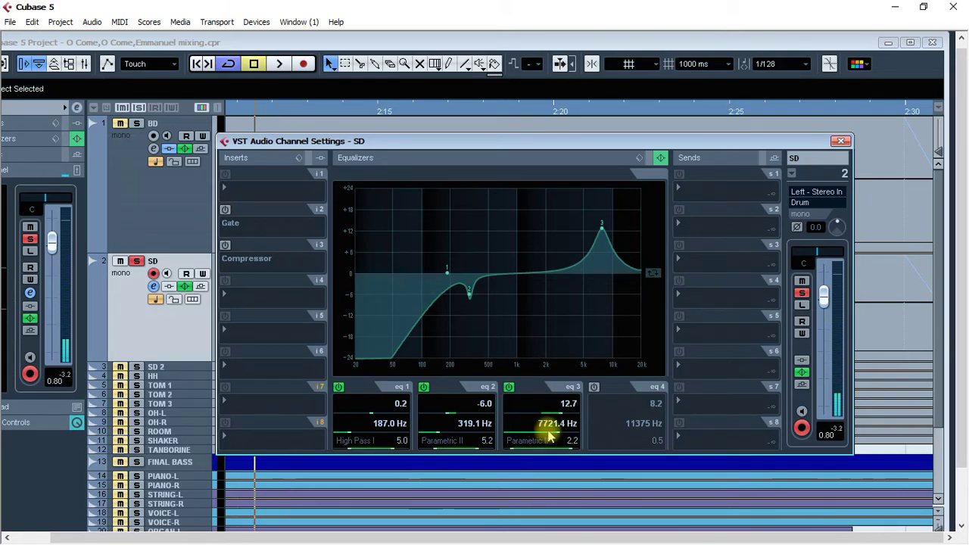
{"action": "scroll", "coordinate": [564, 448], "scroll_direction": "down", "scroll_amount": 5}
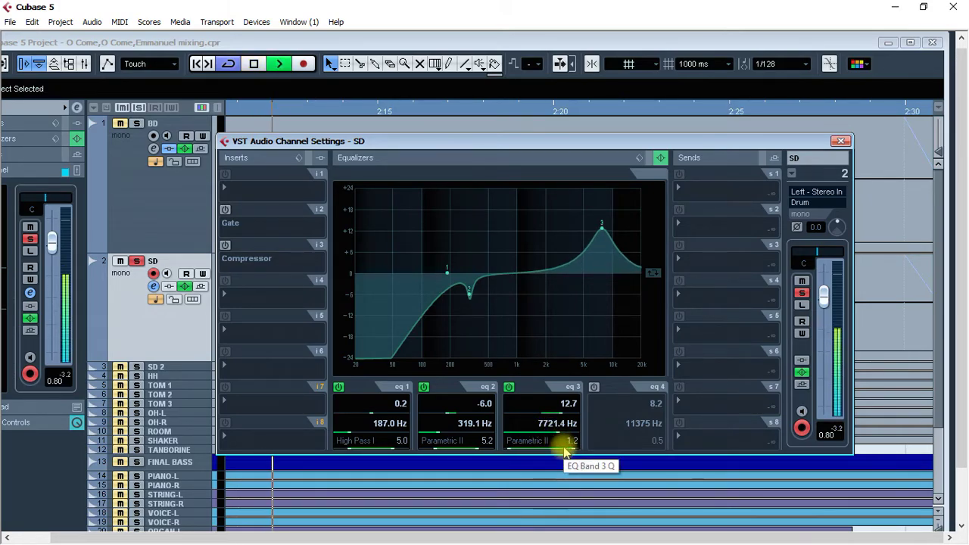
Turn equalizer band 3 into a cut with a gain of -7.5 dB and check the snare in playback.
{"action": "key", "text": "space"}
{"action": "scroll", "coordinate": [551, 417], "scroll_direction": "down", "scroll_amount": 10}
{"action": "scroll", "coordinate": [552, 417], "scroll_direction": "down", "scroll_amount": 2}
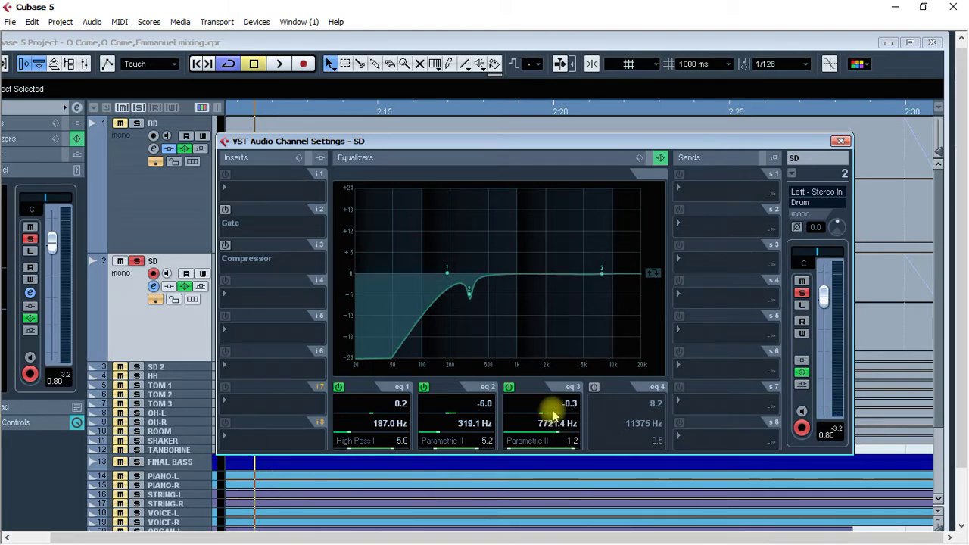
{"action": "scroll", "coordinate": [551, 416], "scroll_direction": "down", "scroll_amount": 3}
{"action": "scroll", "coordinate": [551, 416], "scroll_direction": "up", "scroll_amount": 1}
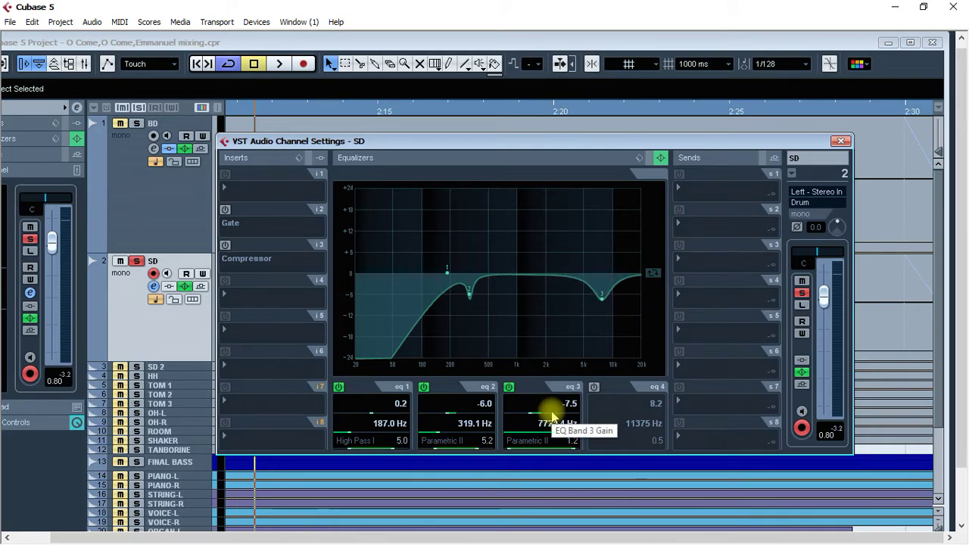
{"action": "key", "text": "space"}
Enable equalizer band 4 as a High Shelf I boost of 4.8 dB at 6695 Hz and listen to the result.
{"action": "left_click", "coordinate": [594, 387]}
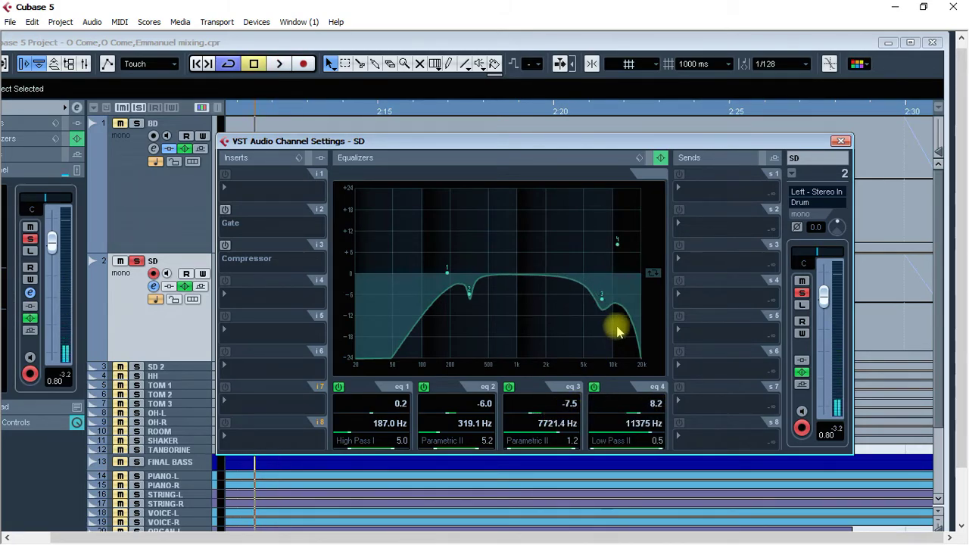
{"action": "left_click", "coordinate": [633, 440]}
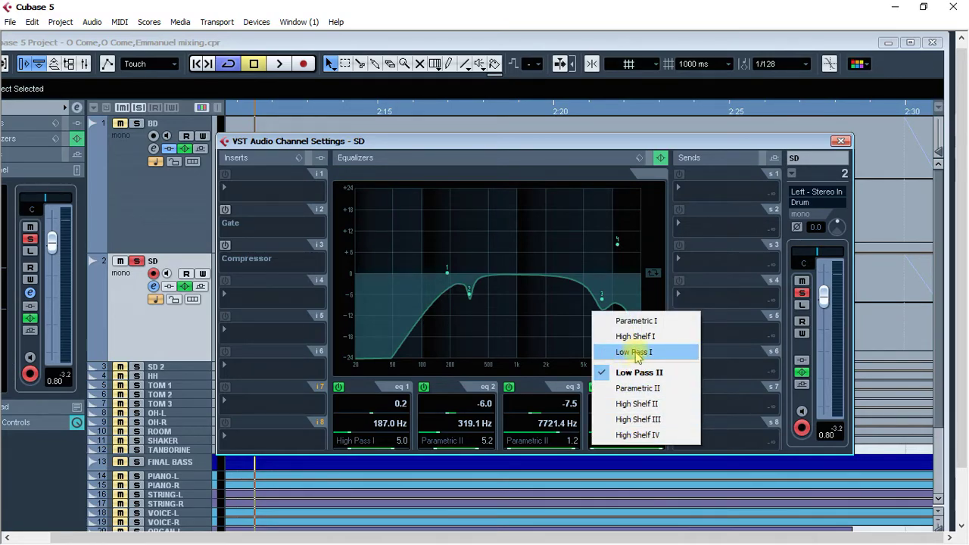
{"action": "left_click", "coordinate": [659, 335]}
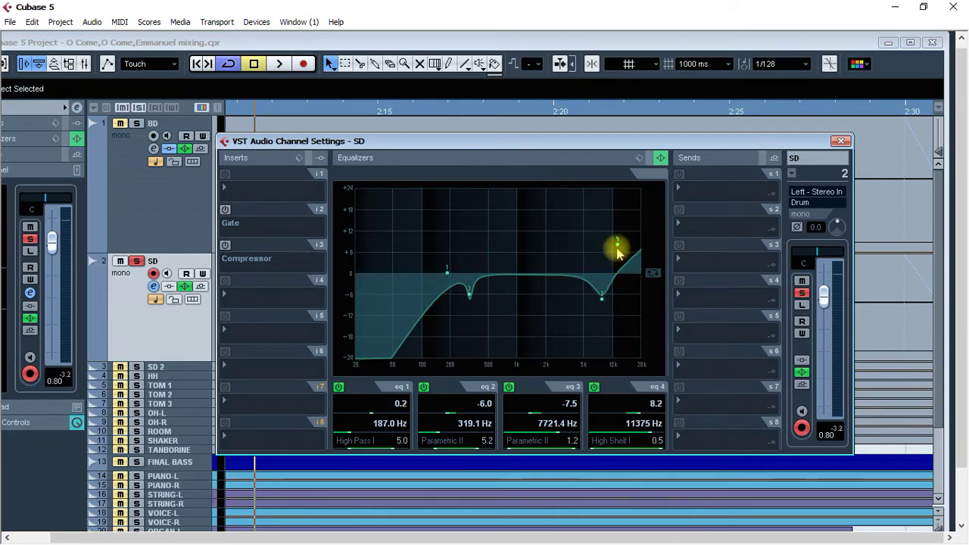
{"action": "left_click_drag", "start_coordinate": [612, 251], "coordinate": [596, 255]}
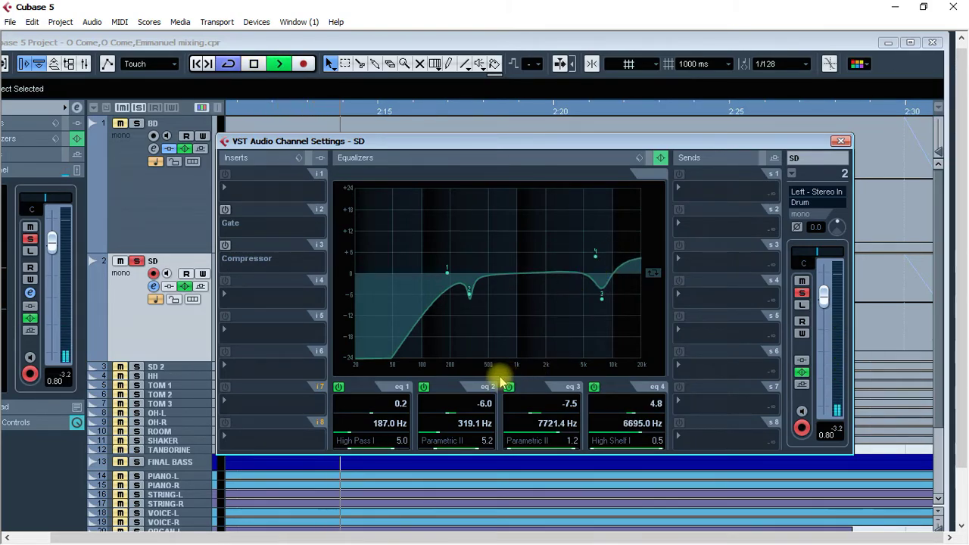
{"action": "key", "text": "space"}
Disable all four equalizer bands and play the snare to hear it without equalization.
{"action": "left_click", "coordinate": [338, 387]}
{"action": "left_click", "coordinate": [423, 387]}
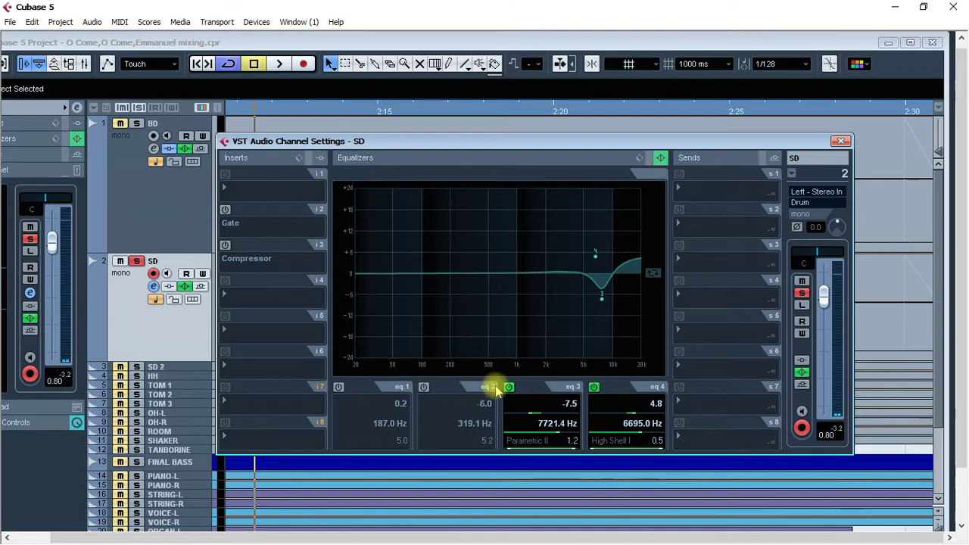
{"action": "left_click", "coordinate": [508, 387]}
{"action": "left_click", "coordinate": [595, 387]}
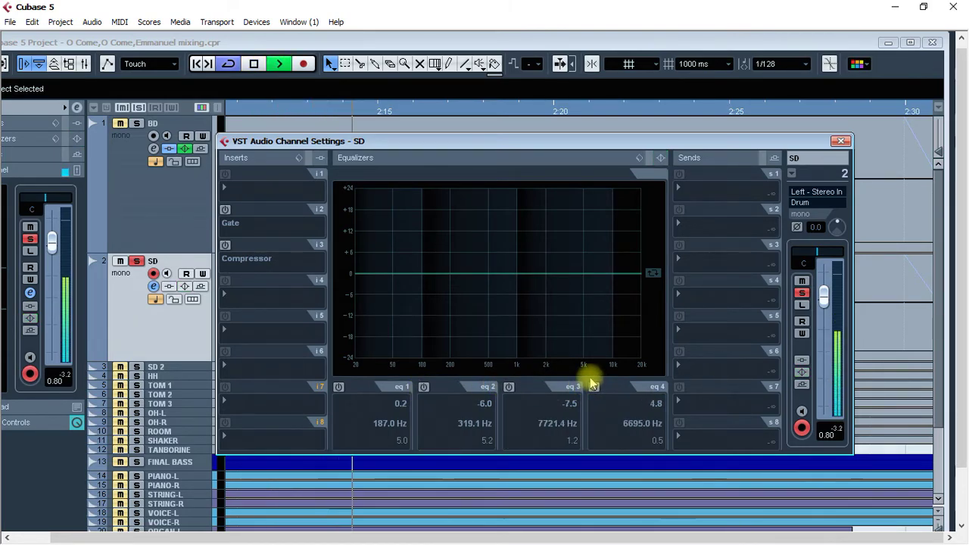
{"action": "key", "text": "space"}
Re-enable all four equalizer bands and play the snare again to compare the equalized sound.
{"action": "left_click", "coordinate": [339, 386]}
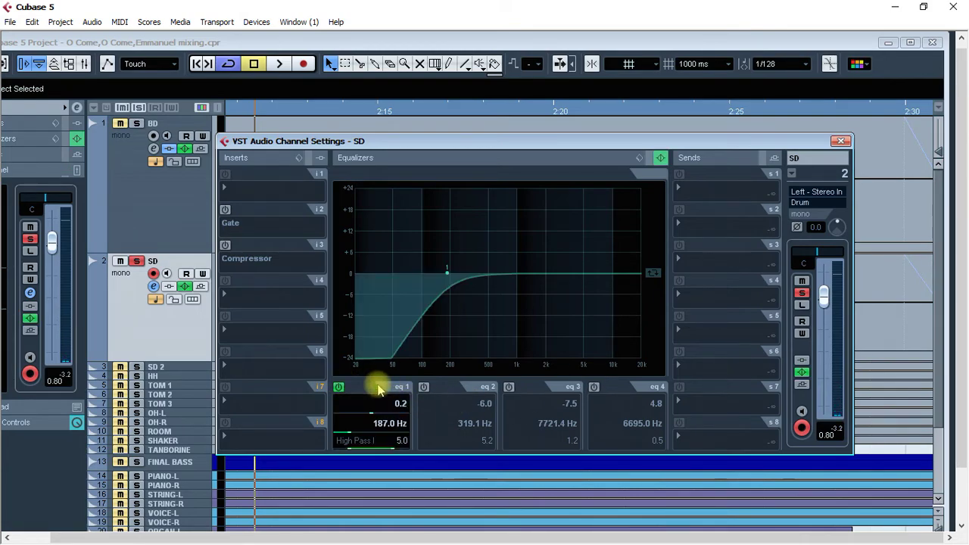
{"action": "left_click", "coordinate": [423, 387]}
{"action": "left_click", "coordinate": [508, 387]}
{"action": "left_click", "coordinate": [594, 387]}
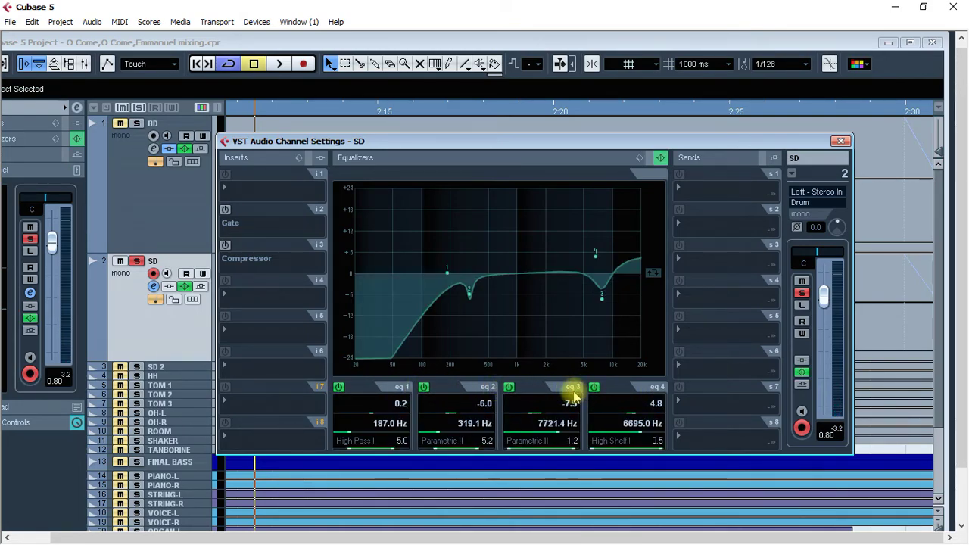
{"action": "key", "text": "space"}
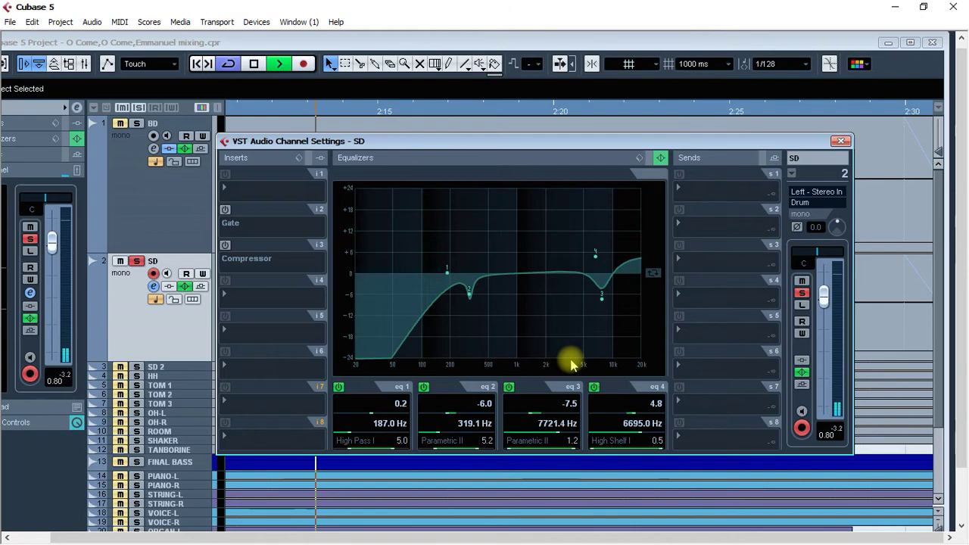